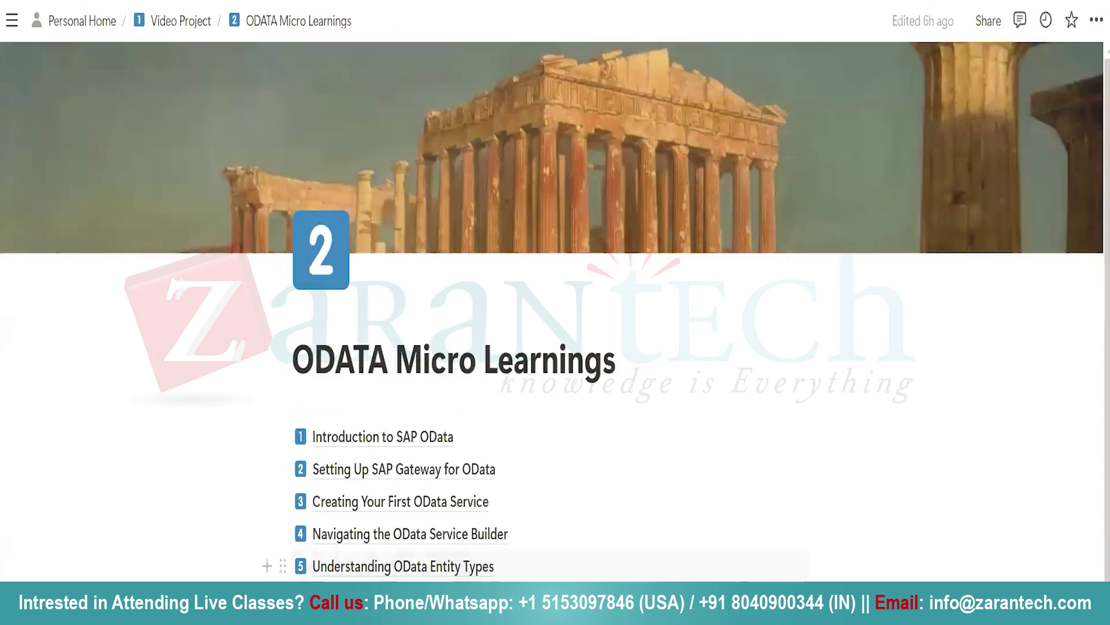
Open the 'Understanding OData Entity Types' lesson in Notion and scroll through it
{"action": "left_click", "coordinate": [387, 564]}
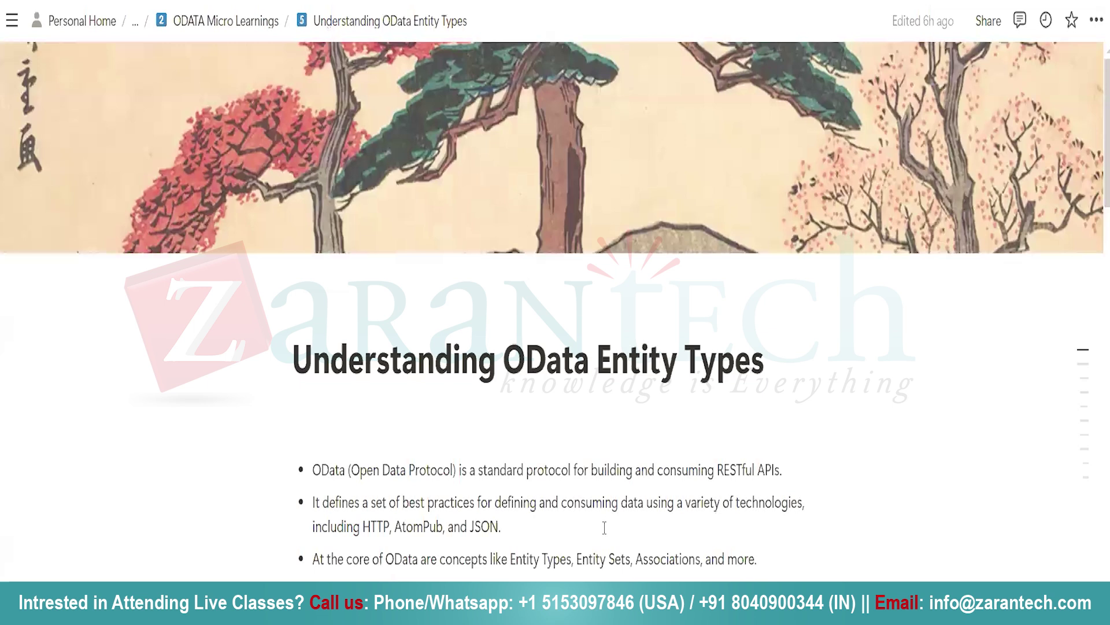
{"action": "scroll", "coordinate": [604, 526], "scroll_direction": "down", "scroll_amount": 15}
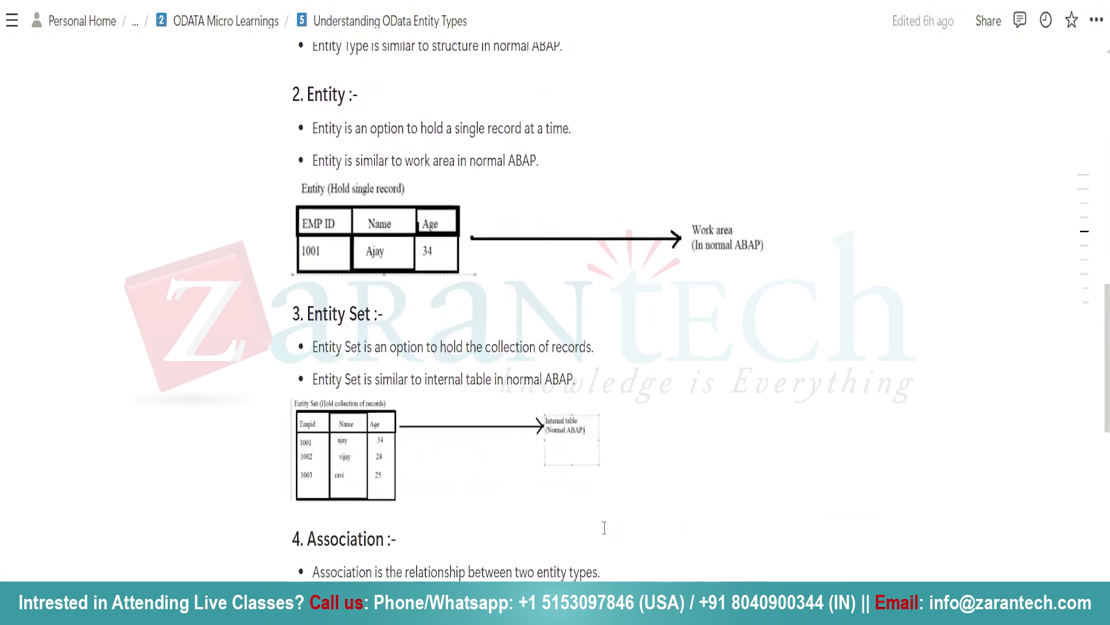
{"action": "scroll", "coordinate": [604, 528], "scroll_direction": "down", "scroll_amount": 1}
{"action": "scroll", "coordinate": [544, 351], "scroll_direction": "up", "scroll_amount": 5}
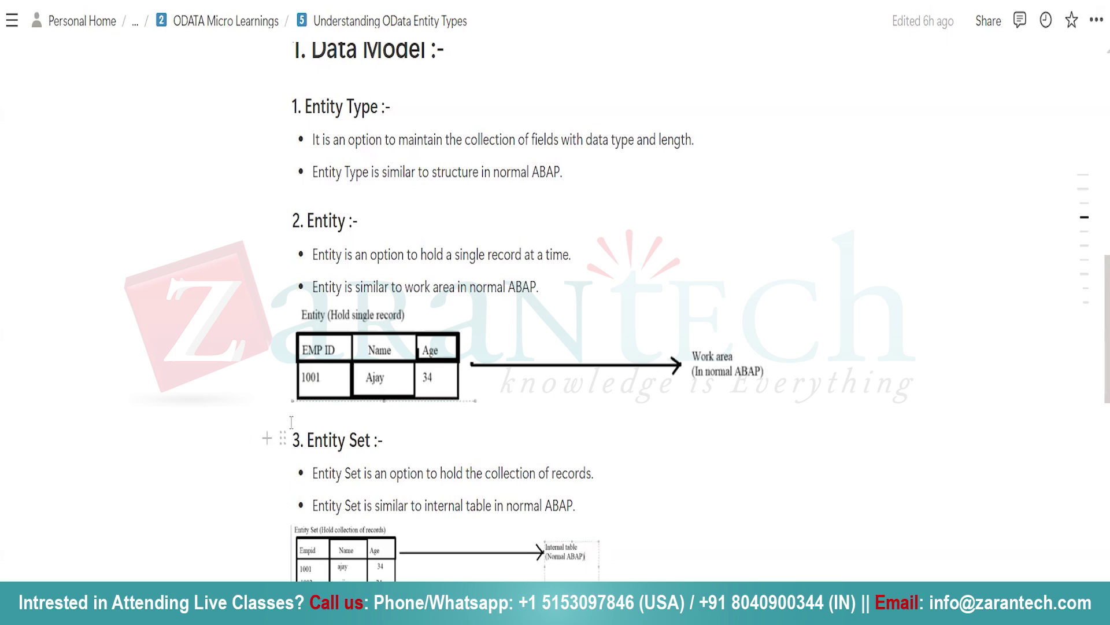
Highlight the Entity Set heading and its internal-table comparison while explaining them
{"action": "left_click_drag", "start_coordinate": [314, 442], "coordinate": [446, 439]}
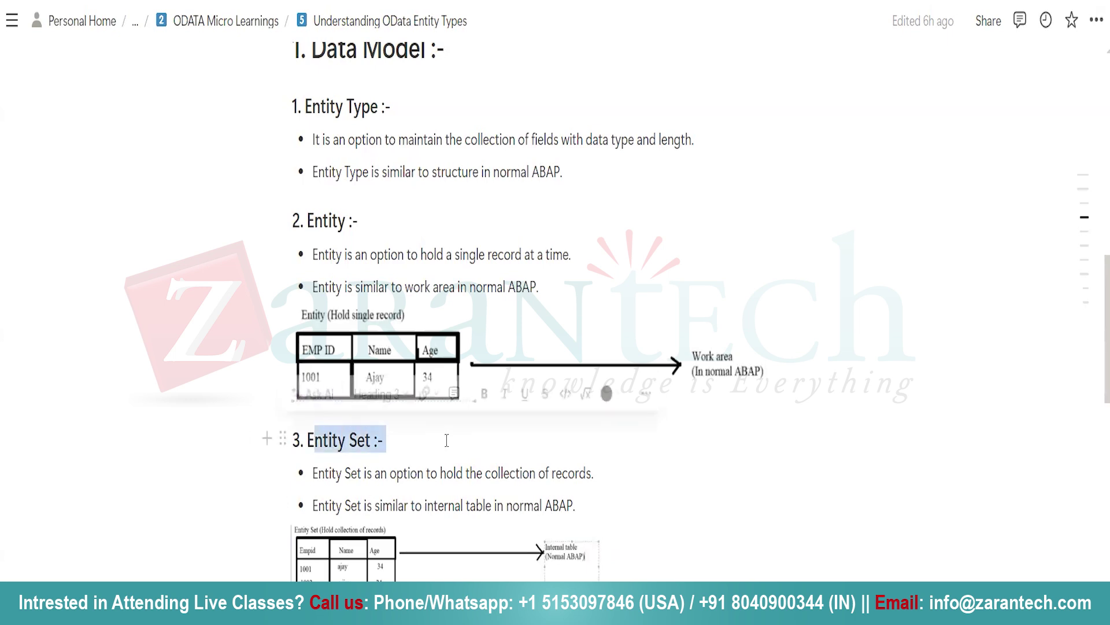
{"action": "left_click", "coordinate": [437, 489]}
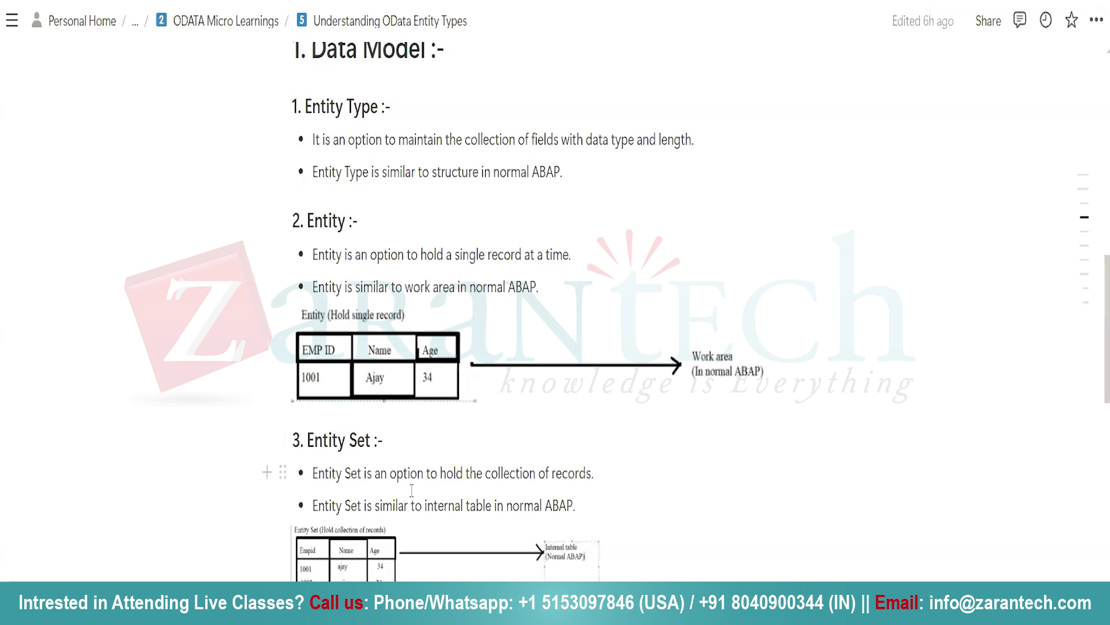
{"action": "left_click_drag", "start_coordinate": [414, 504], "coordinate": [604, 499]}
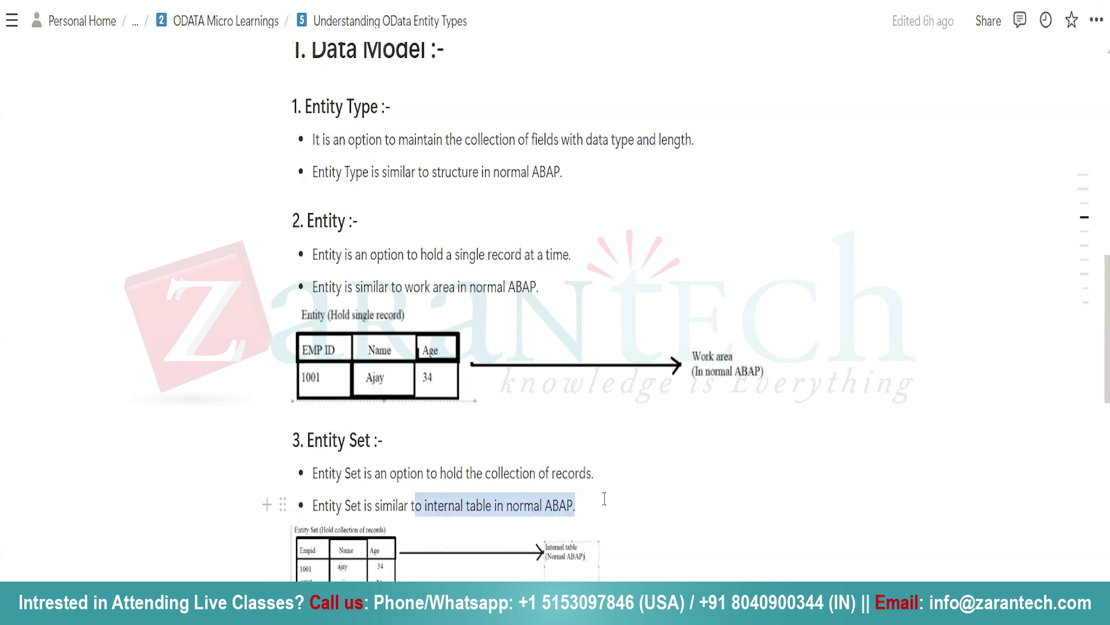
{"action": "left_click", "coordinate": [605, 499]}
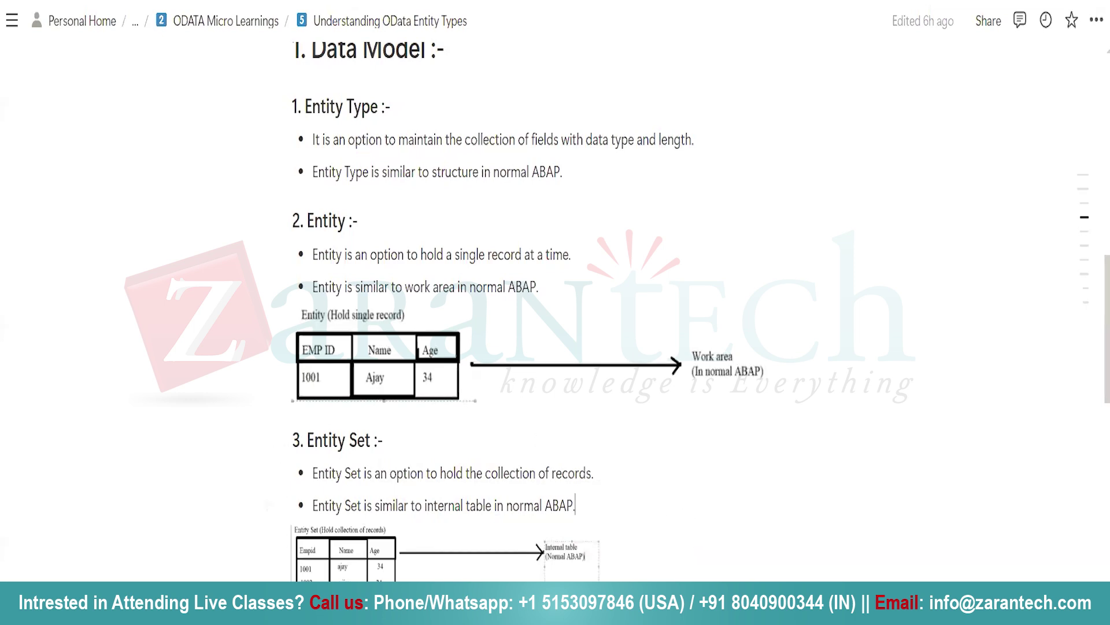
Review the ZAR_EMPLOYEE_TAB table definition, then start a new Gateway Service Builder project
{"action": "key", "text": "alt+Tab"}
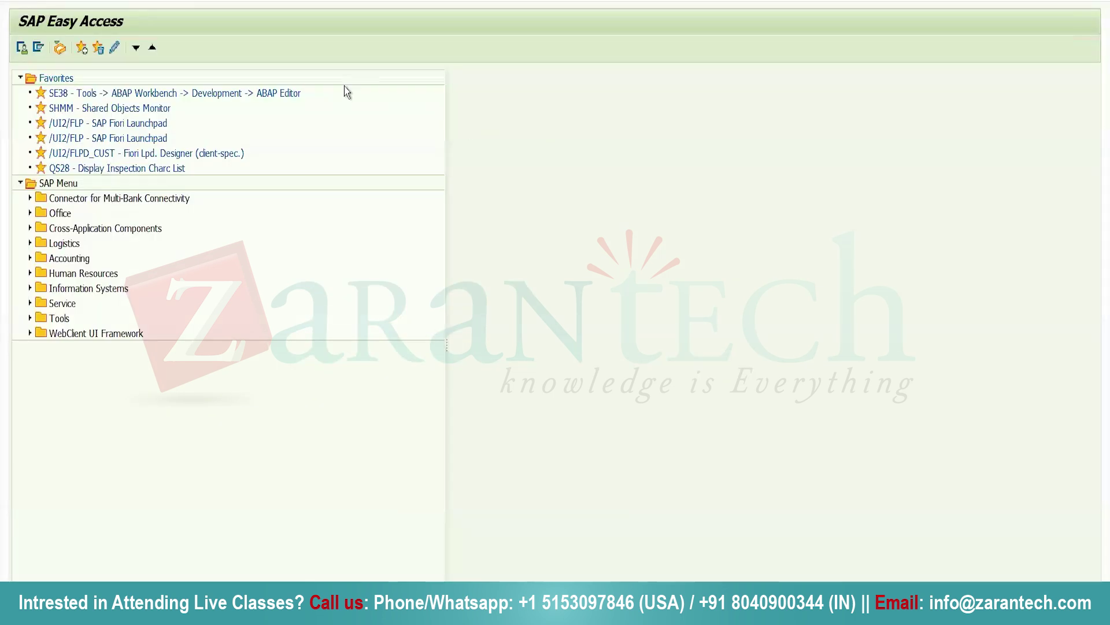
{"action": "key", "text": "alt+Tab"}
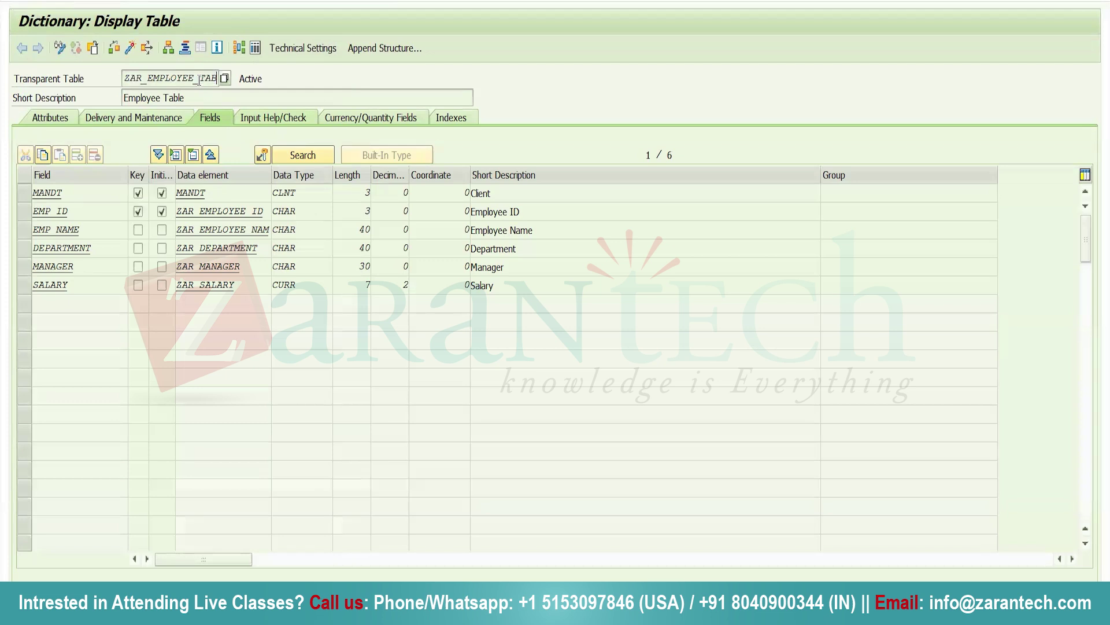
{"action": "key", "text": "shift+F3"}
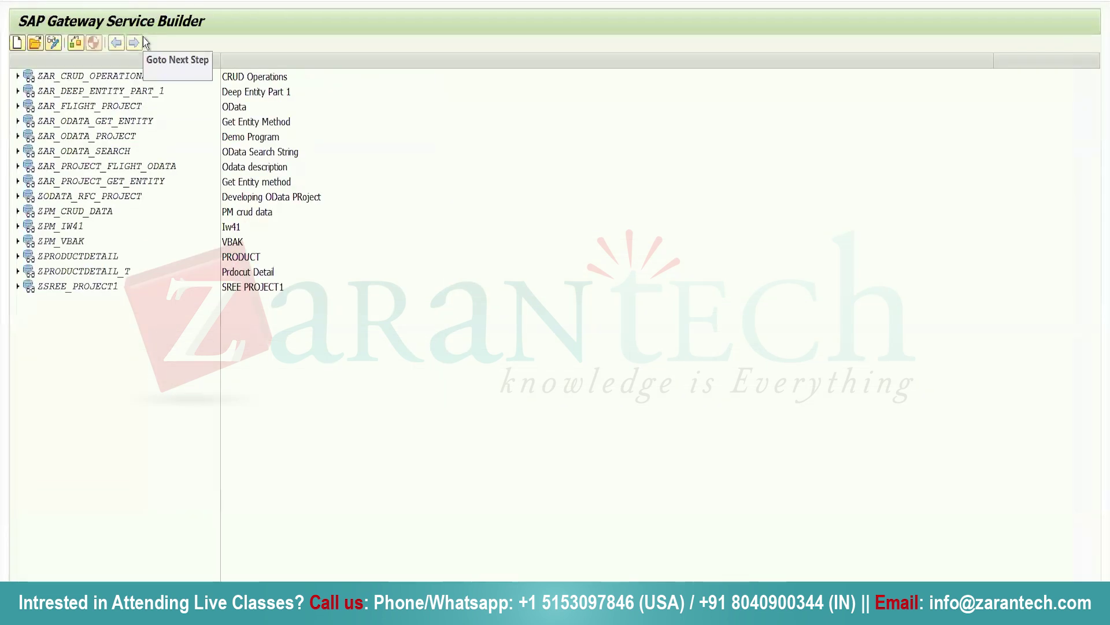
{"action": "left_click", "coordinate": [17, 43]}
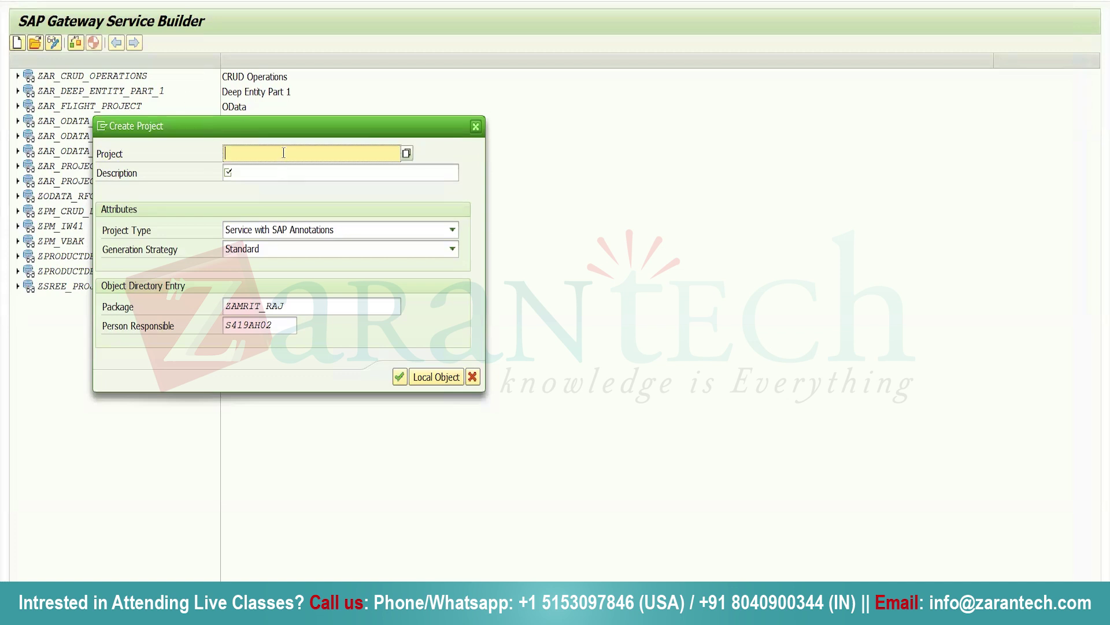
Create project ZAR_ENTITY_SET with the description 'ODATA project for entity set'
{"action": "type", "text": "ZAR_"}
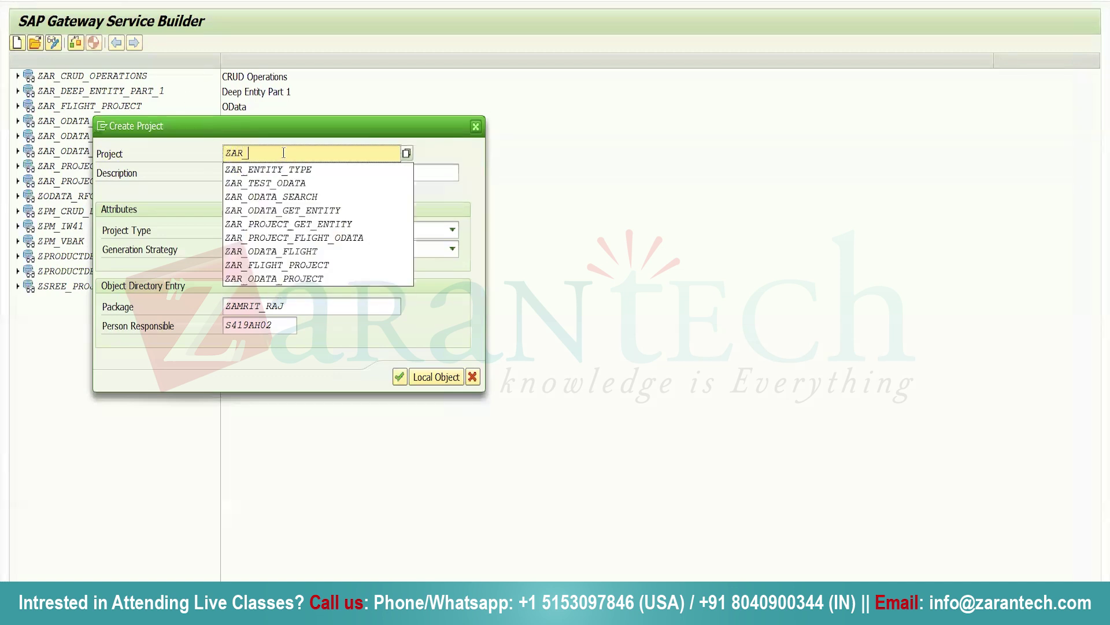
{"action": "type", "text": "ENTITY"}
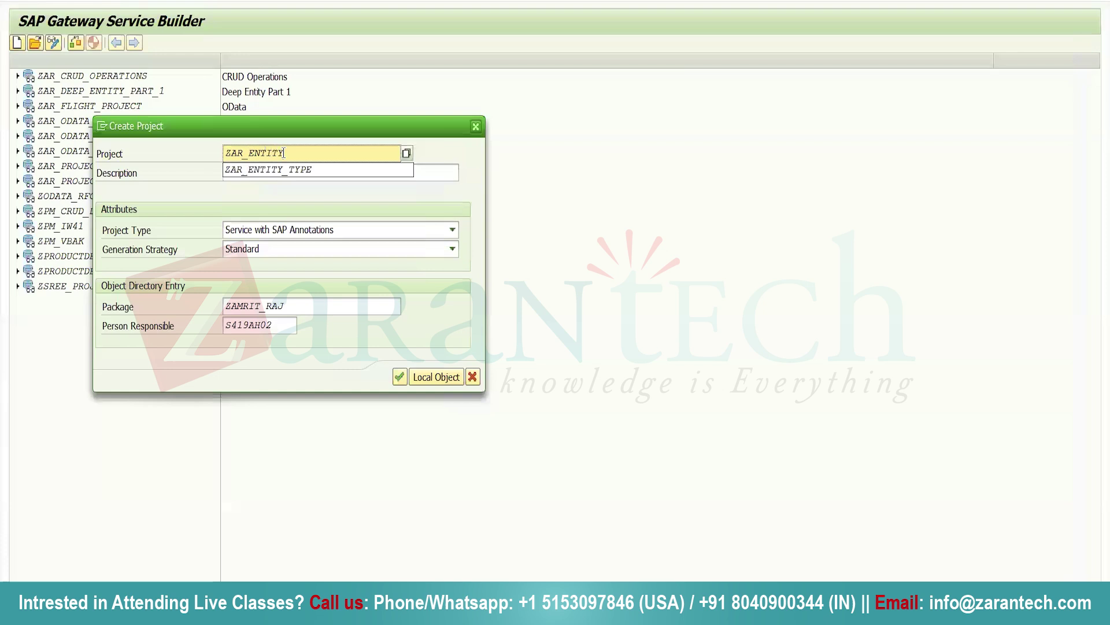
{"action": "type", "text": "_SET"}
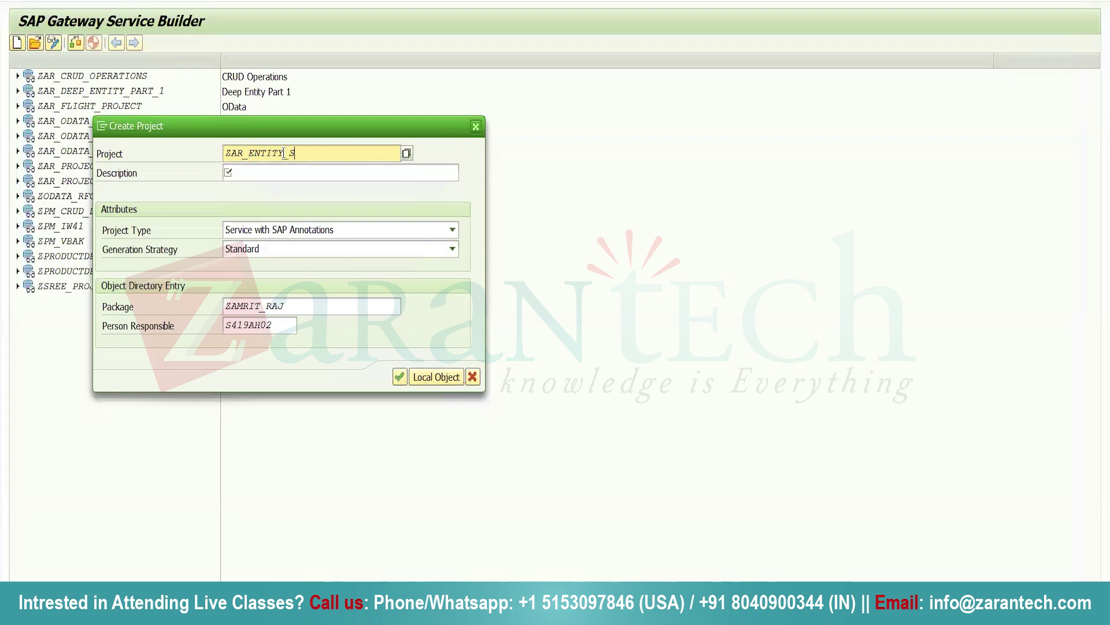
{"action": "left_click", "coordinate": [295, 173]}
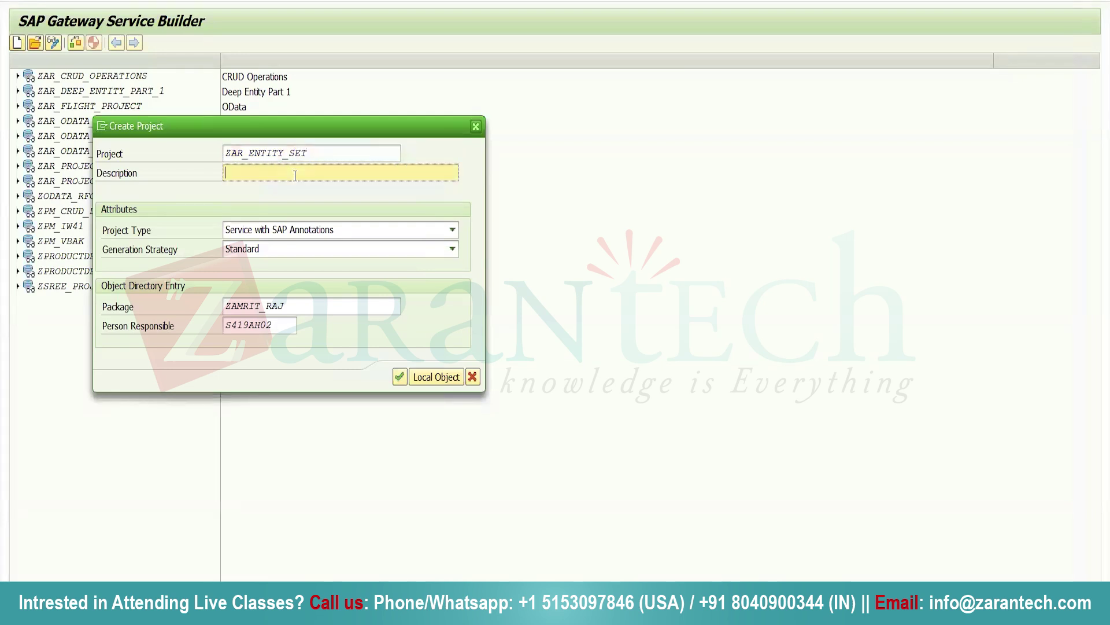
{"action": "type", "text": "ODATA project "}
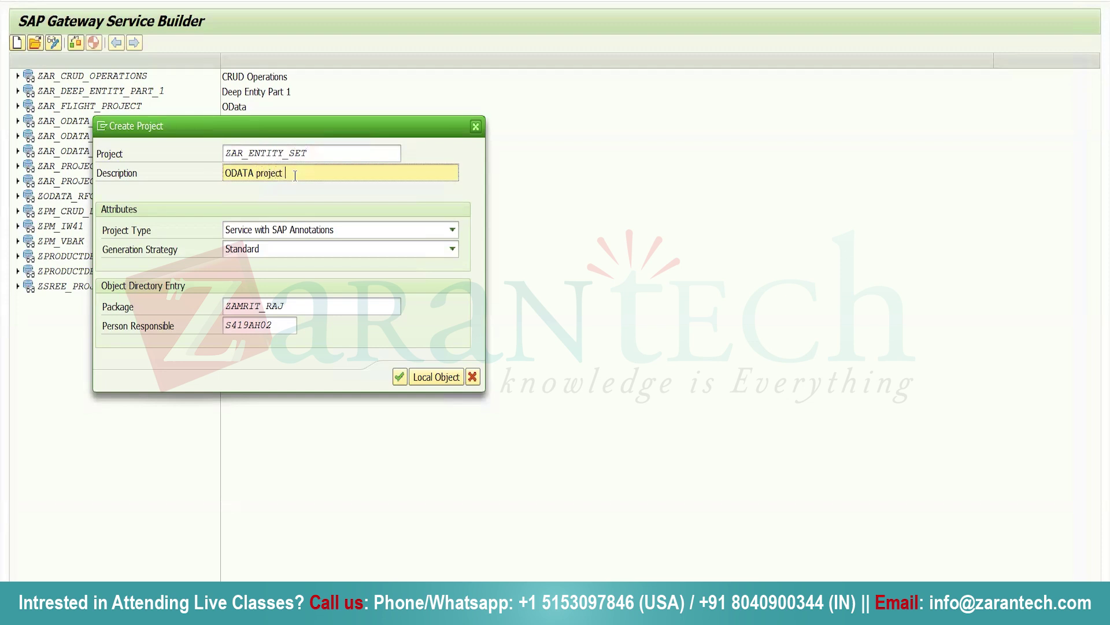
{"action": "type", "text": "for entity set"}
{"action": "left_click", "coordinate": [400, 377]}
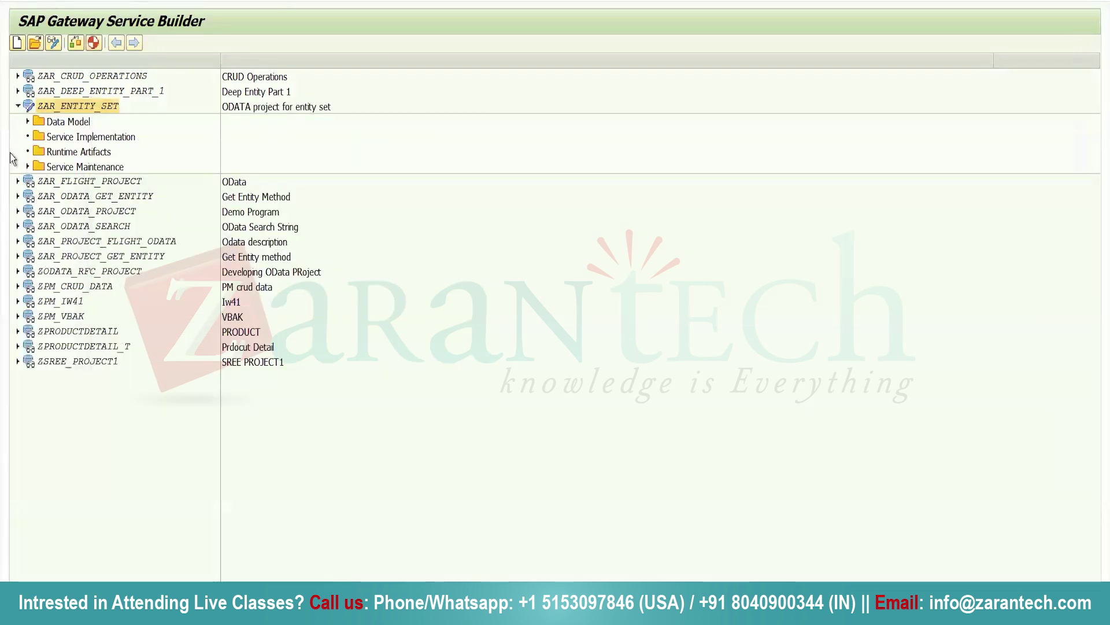
Import entity type EMPLOYEE from DDIC structure ZAR_EMPLOYEE_TAB with no default entity set
{"action": "left_click", "coordinate": [56, 126]}
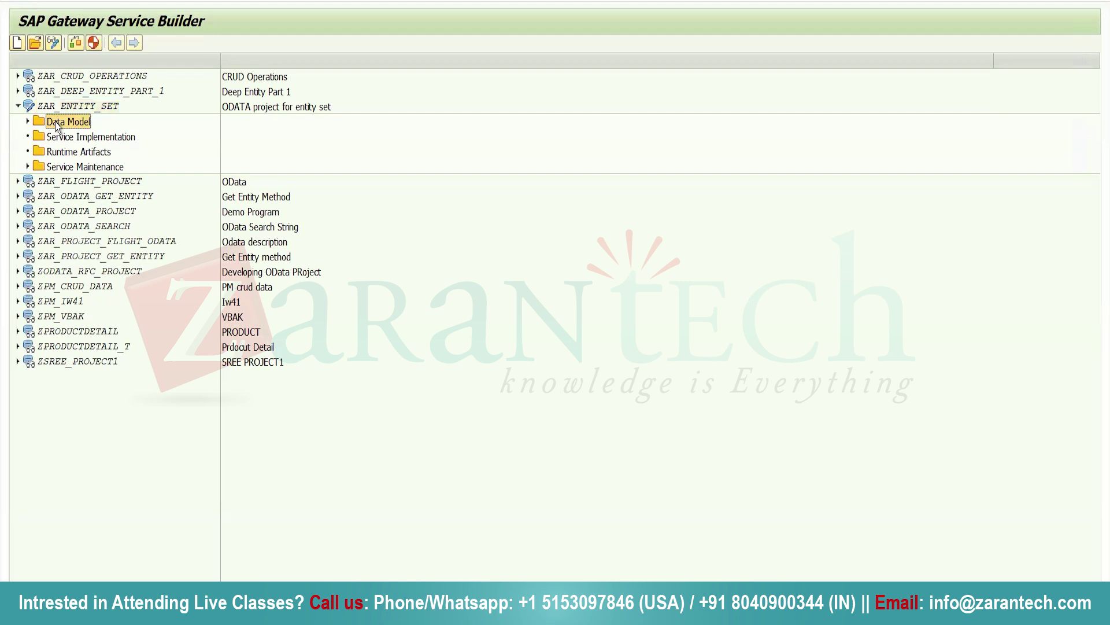
{"action": "right_click", "coordinate": [56, 126]}
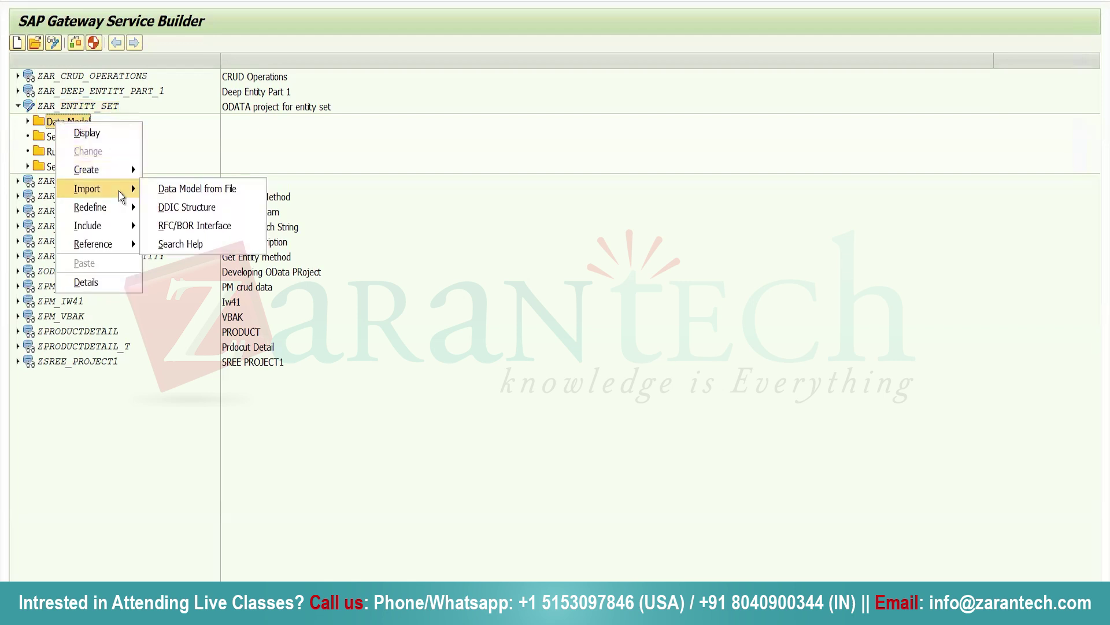
{"action": "left_click", "coordinate": [181, 210]}
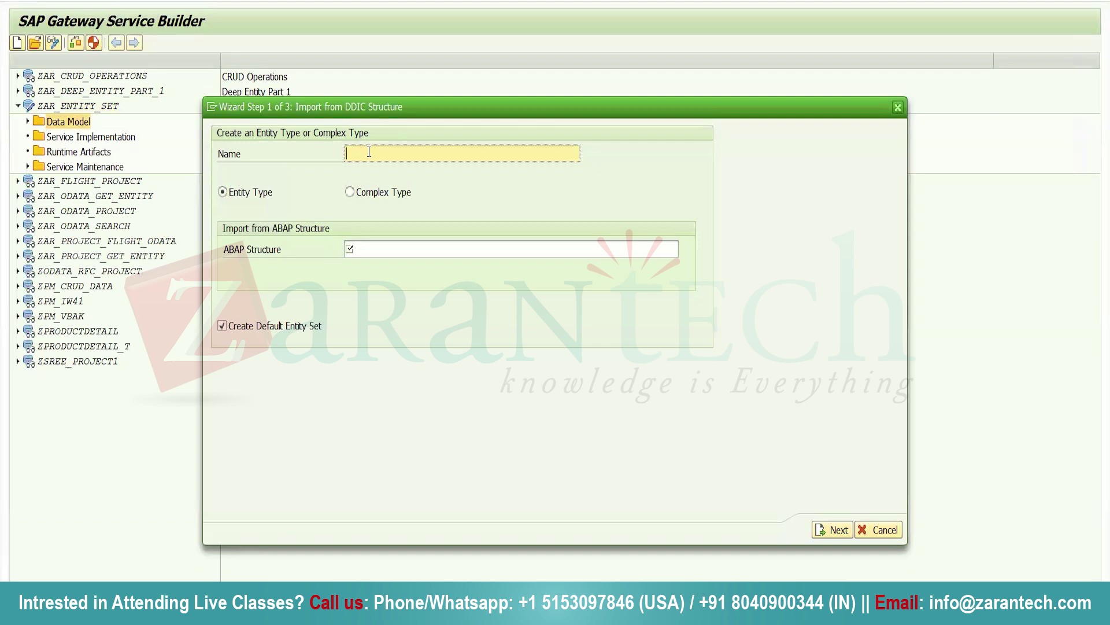
{"action": "type", "text": "EMPLOY"}
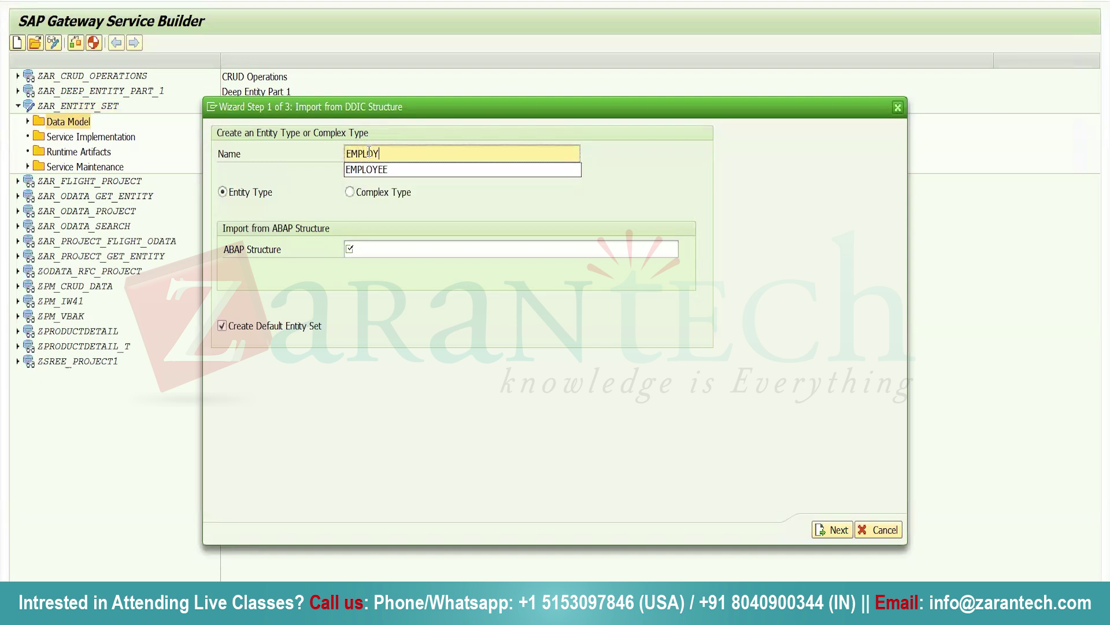
{"action": "type", "text": "EE"}
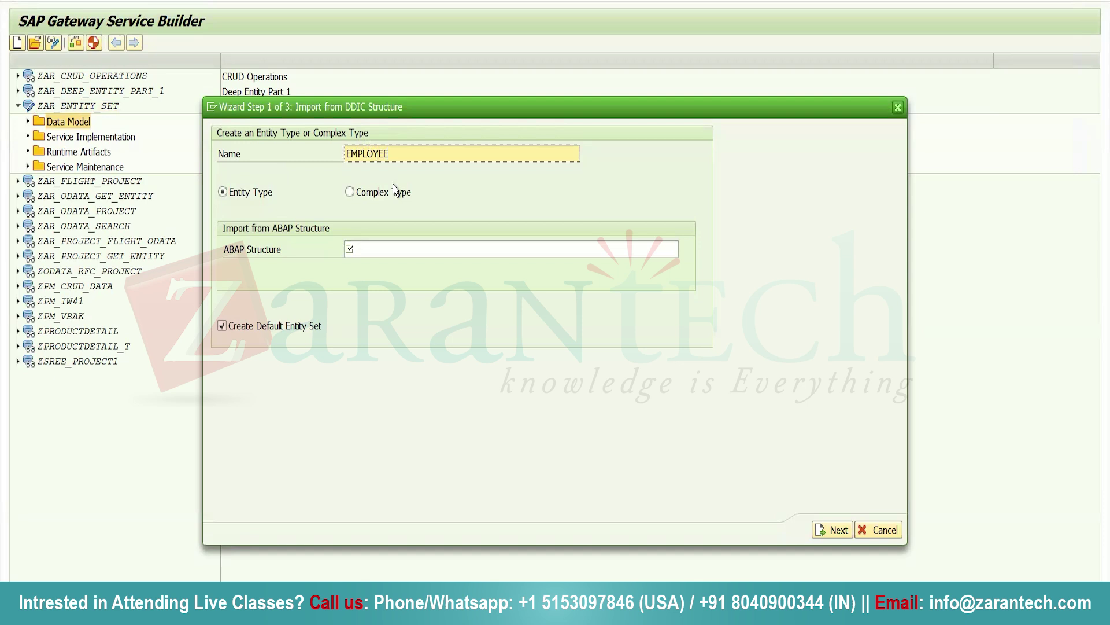
{"action": "left_click", "coordinate": [425, 250]}
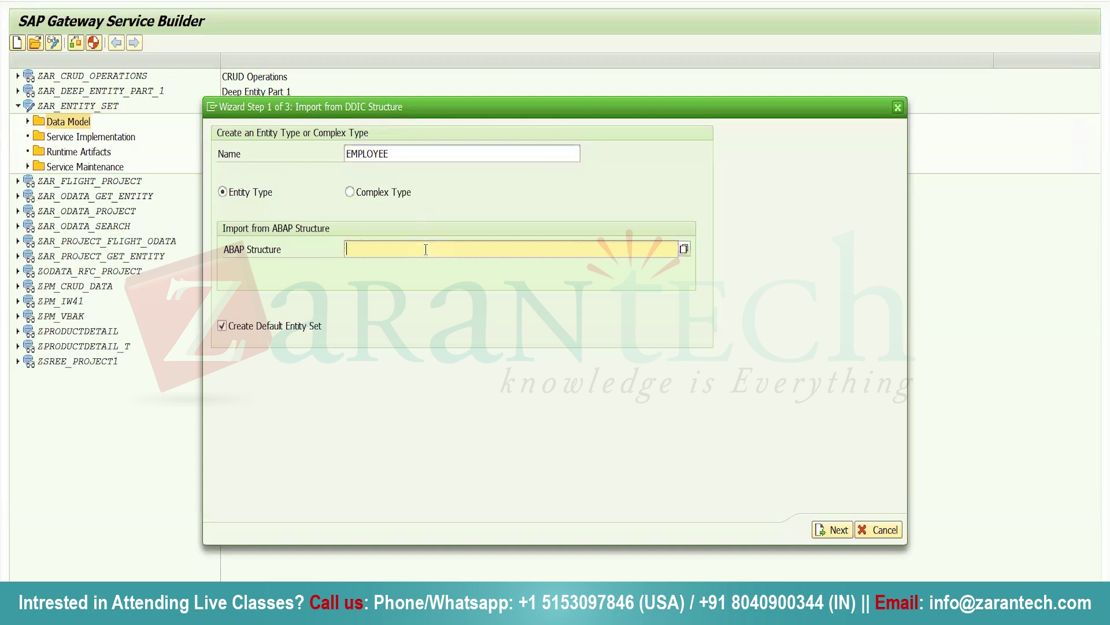
{"action": "type", "text": "ZAR_EMPLOYEE_TAB"}
{"action": "left_click", "coordinate": [223, 327]}
{"action": "left_click", "coordinate": [223, 327]}
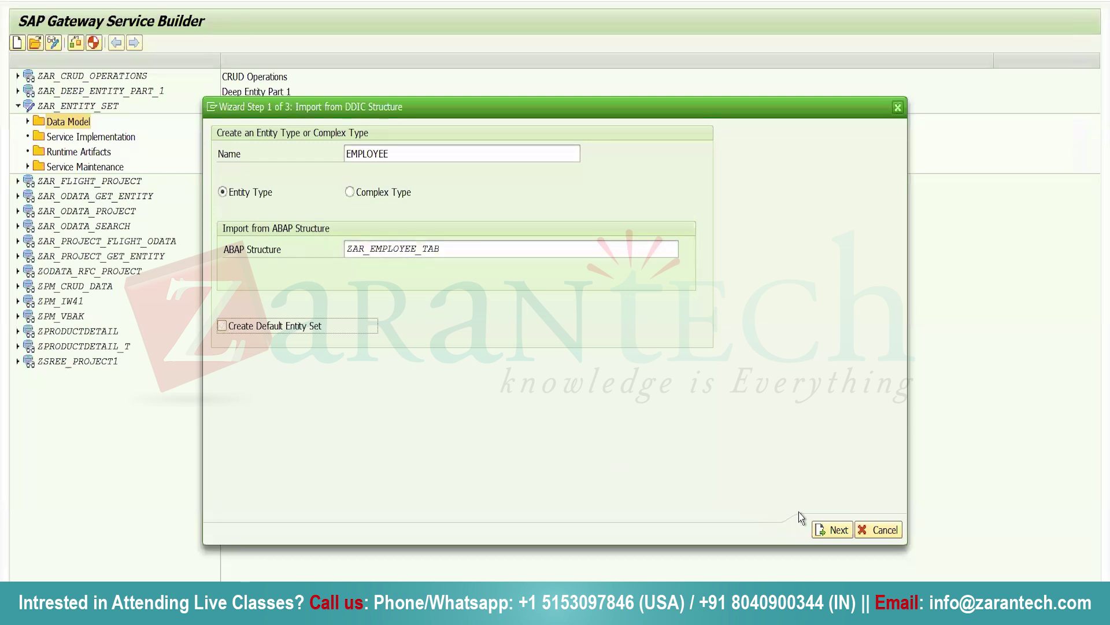
Select all ZAR_EMPLOYEE_TAB fields except MANDT and SALARY
{"action": "left_click", "coordinate": [838, 534]}
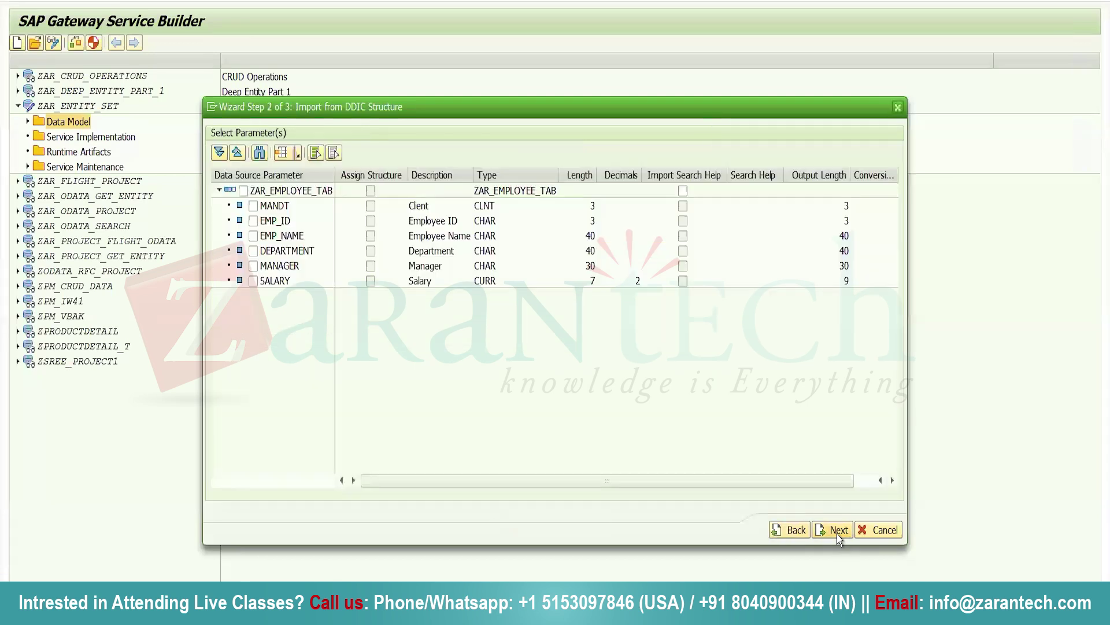
{"action": "left_click", "coordinate": [243, 191]}
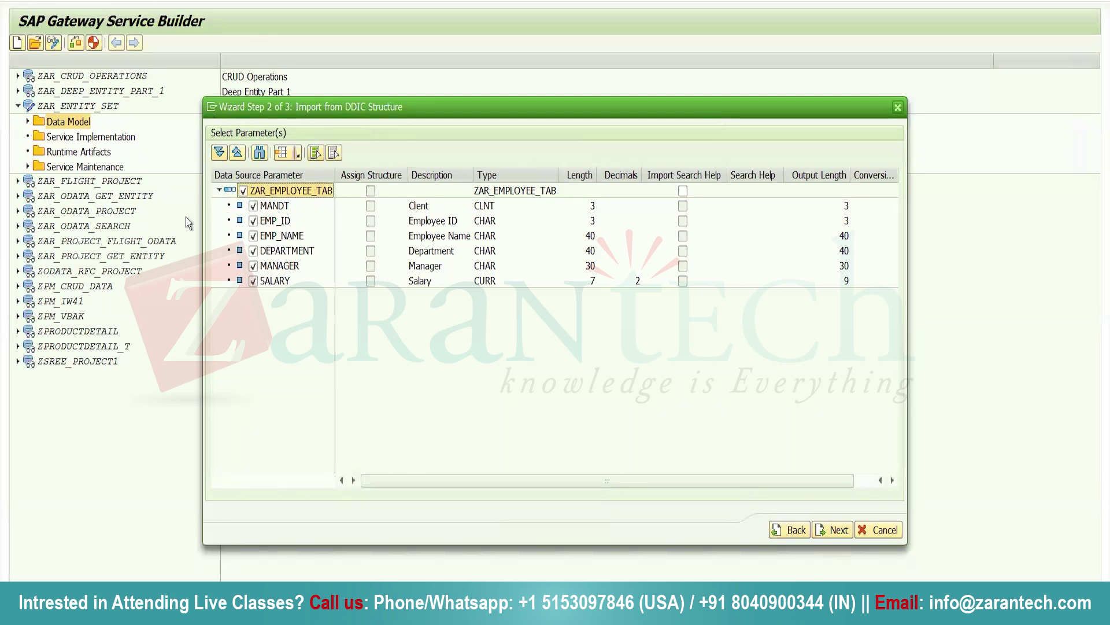
{"action": "left_click", "coordinate": [253, 207]}
{"action": "left_click", "coordinate": [253, 281]}
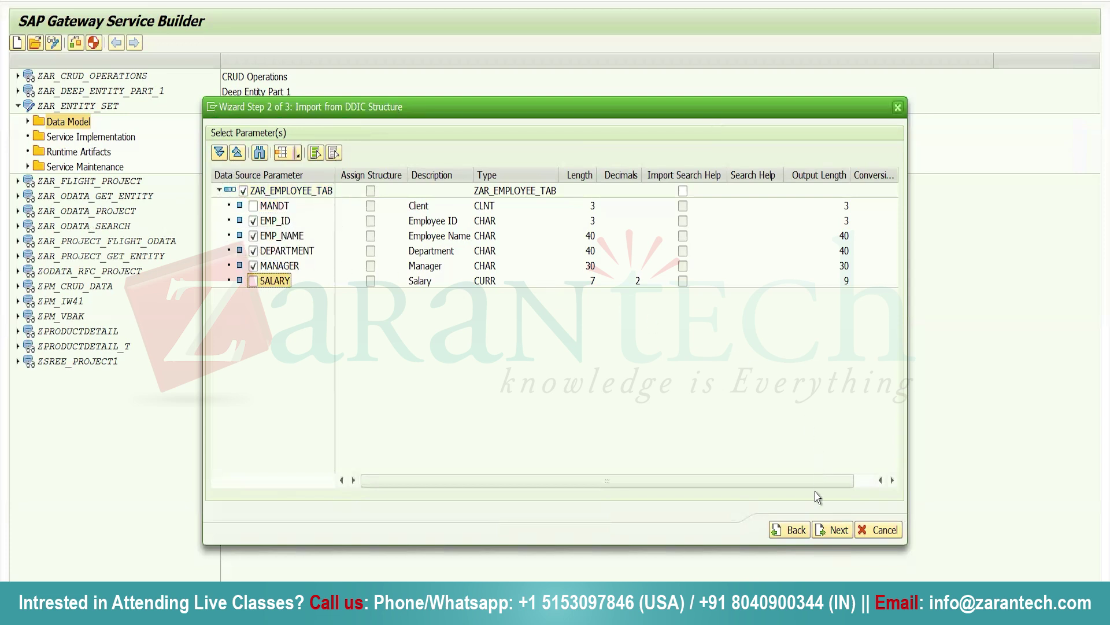
Mark EMP_ID as the key and finish creating the EMPLOYEE entity type
{"action": "left_click", "coordinate": [831, 531]}
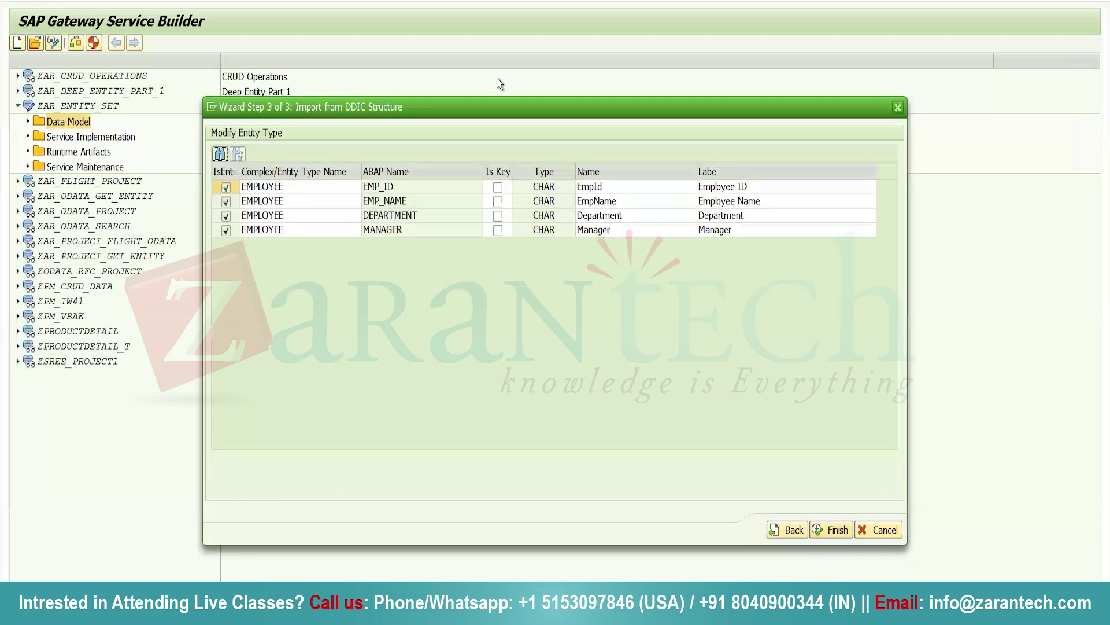
{"action": "left_click", "coordinate": [498, 187]}
{"action": "left_click", "coordinate": [839, 531]}
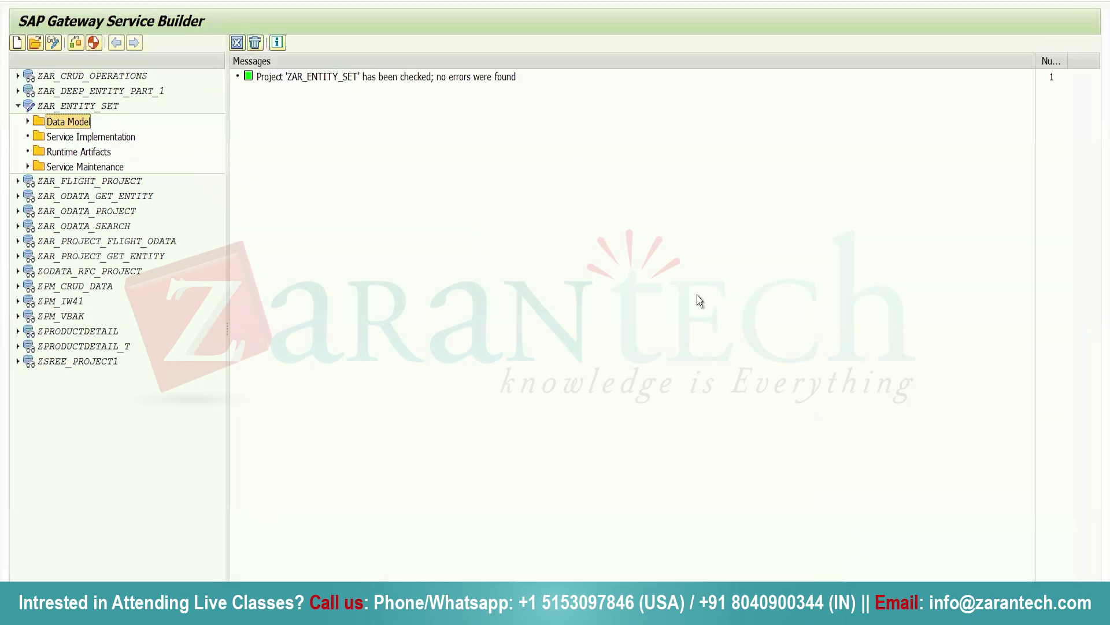
Expand the Data Model and Entity Types nodes and bring up the Entity Sets actions
{"action": "left_click", "coordinate": [28, 123]}
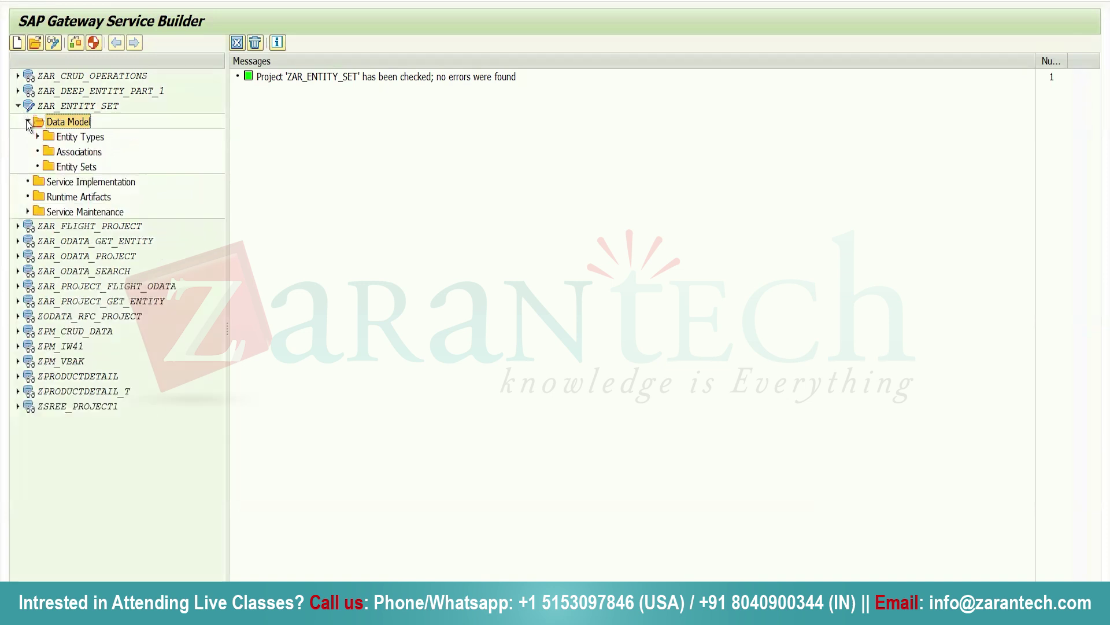
{"action": "left_click", "coordinate": [37, 137]}
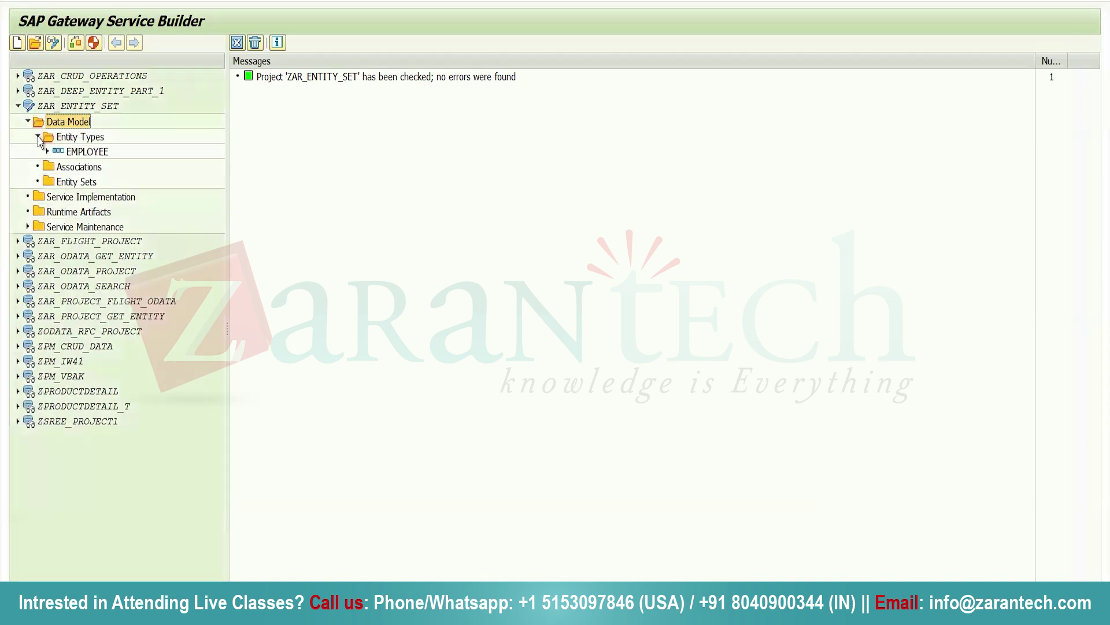
{"action": "left_click", "coordinate": [72, 186]}
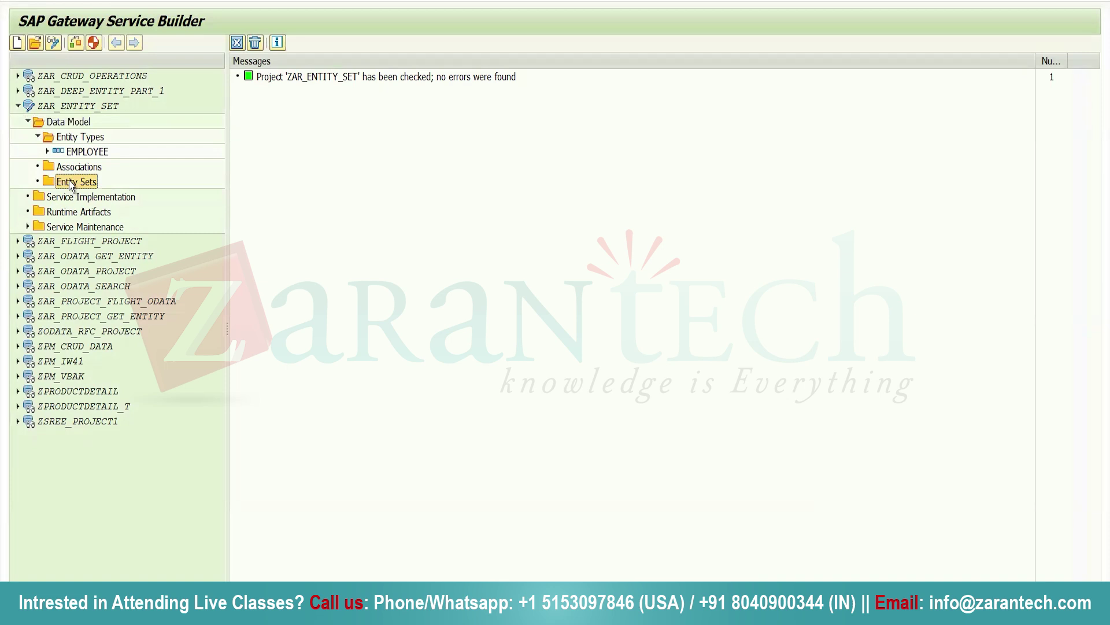
{"action": "right_click", "coordinate": [72, 185]}
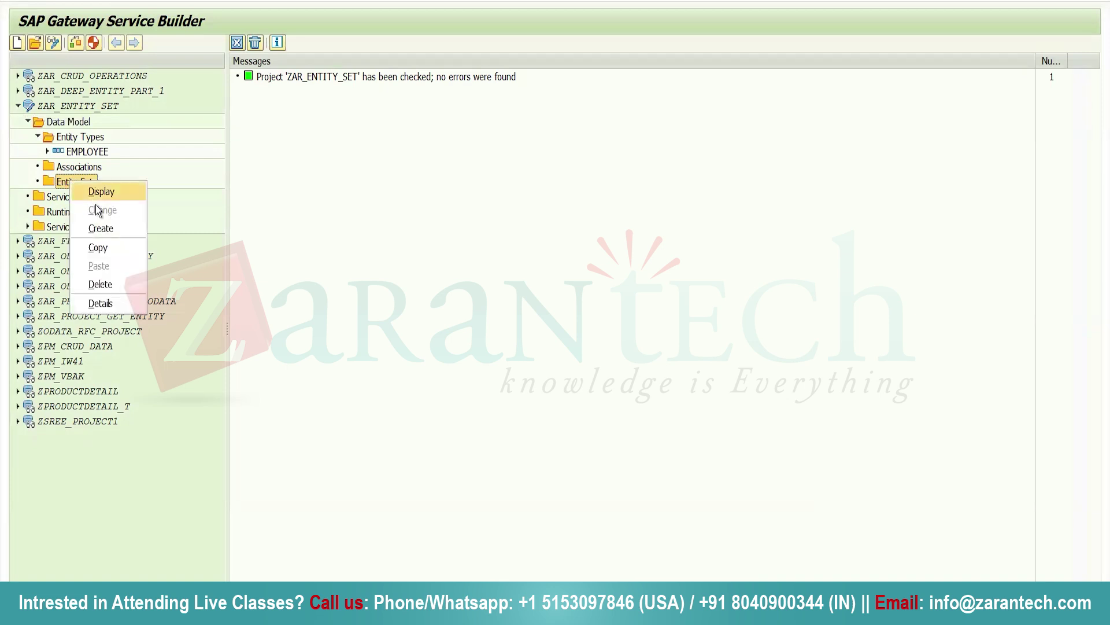
Create entity set EMPLOYEESET with EMPLOYEE as its entity type name
{"action": "left_click", "coordinate": [104, 230]}
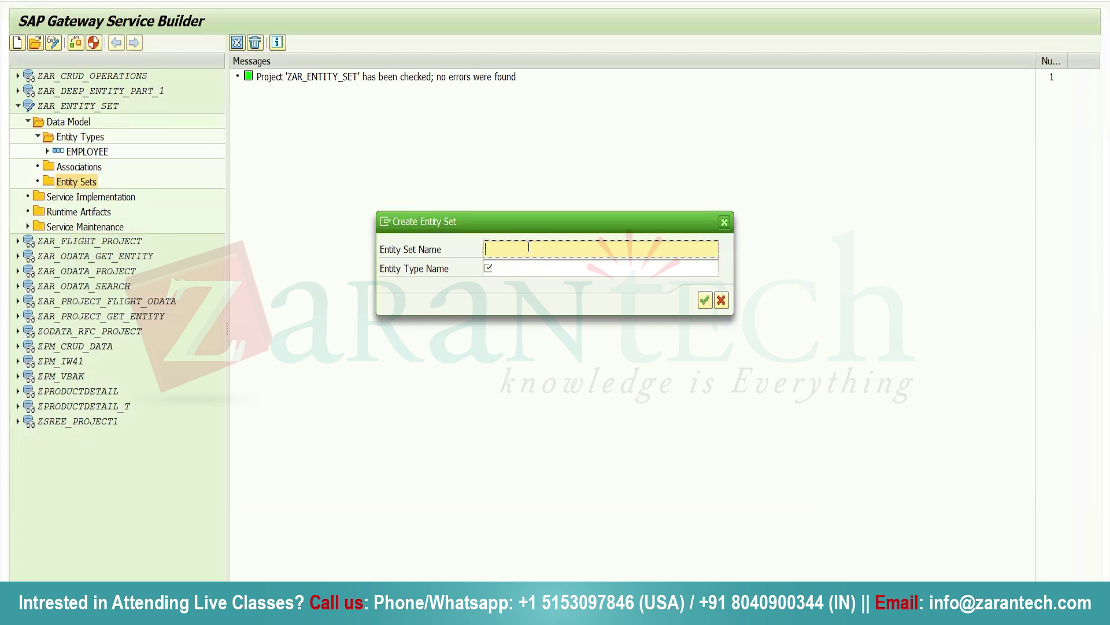
{"action": "type", "text": "EMPL"}
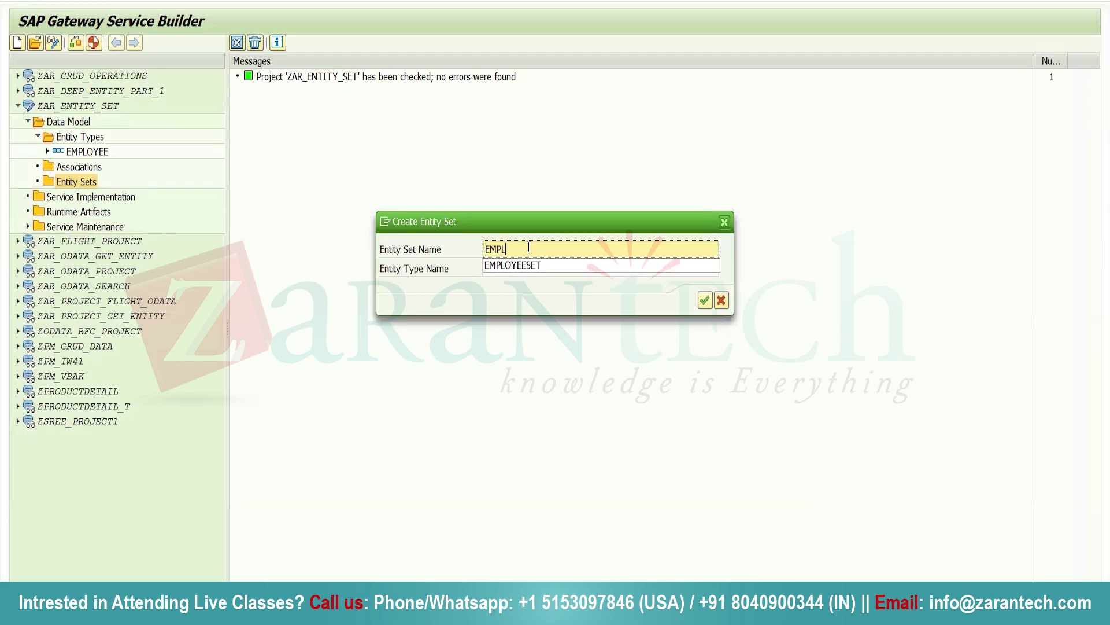
{"action": "type", "text": "OYEESET"}
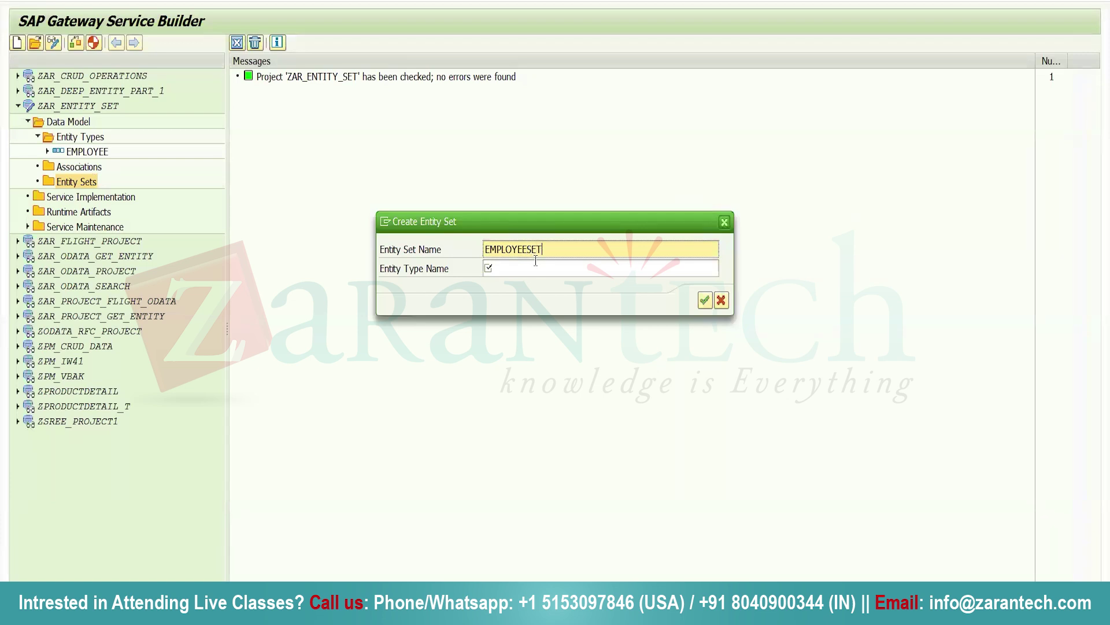
{"action": "left_click", "coordinate": [535, 261]}
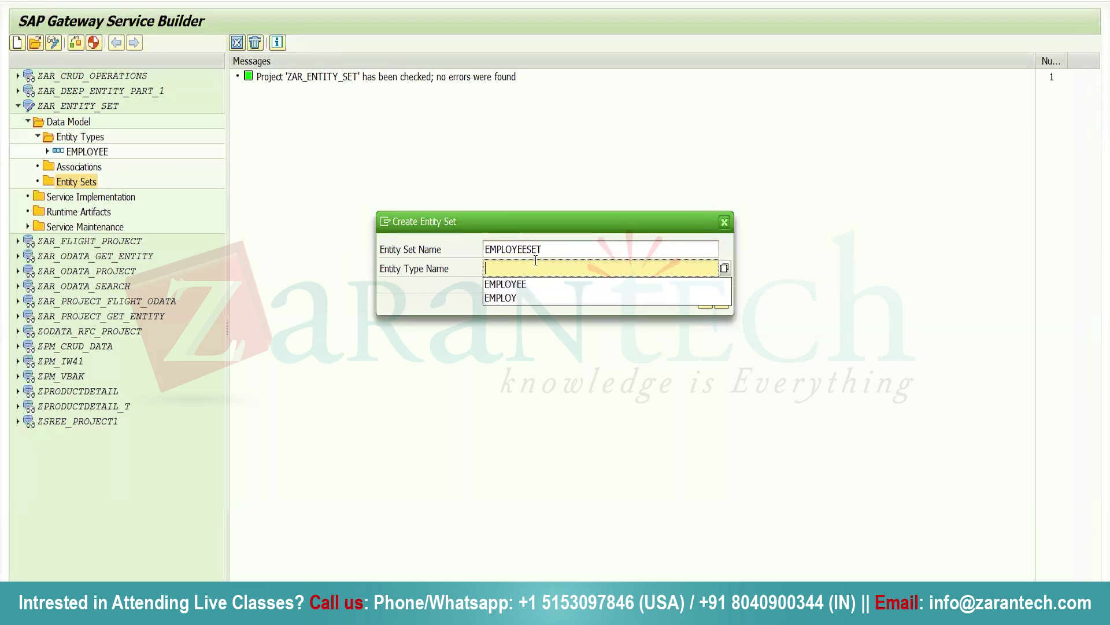
{"action": "key", "text": "Down"}
{"action": "key", "text": "Return"}
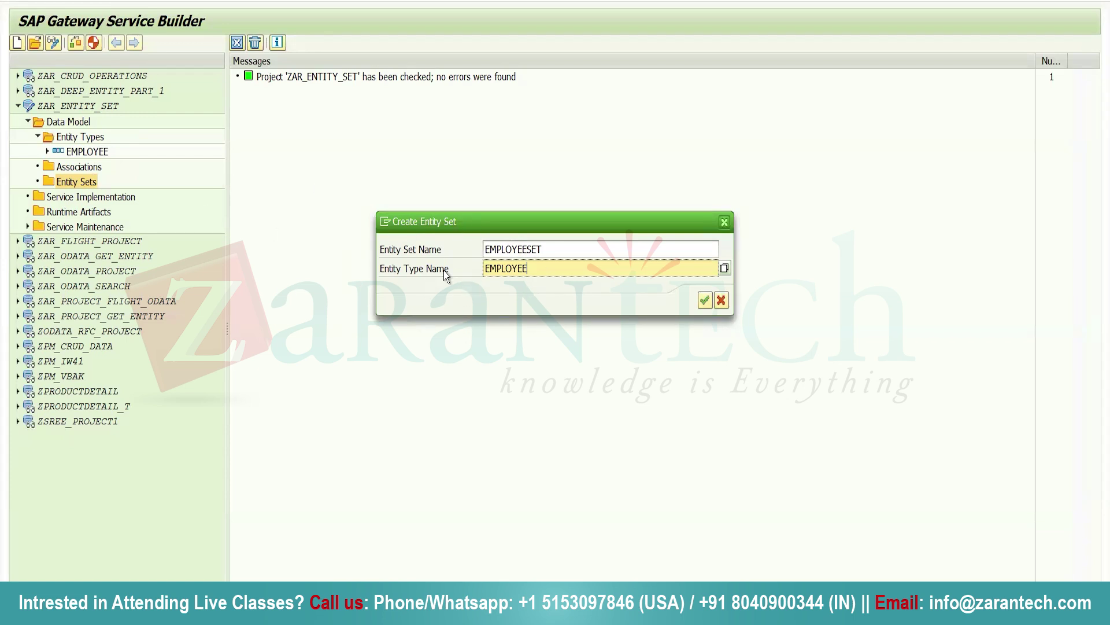
{"action": "left_click", "coordinate": [704, 301]}
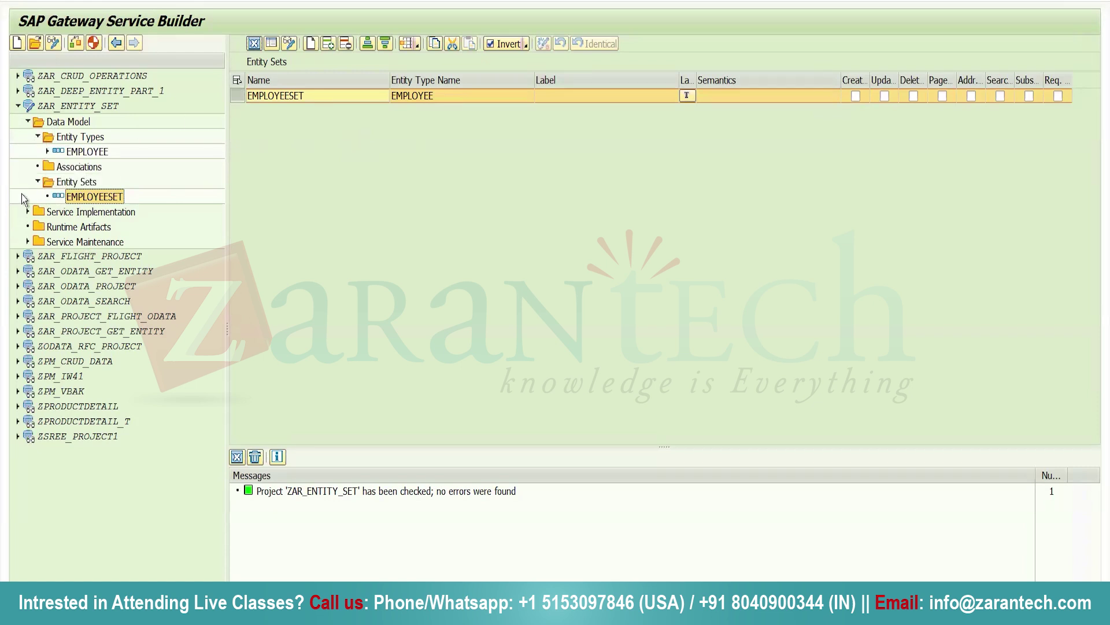
Delete the EMPLOYEE entity type and confirm the deletion
{"action": "left_click", "coordinate": [66, 139]}
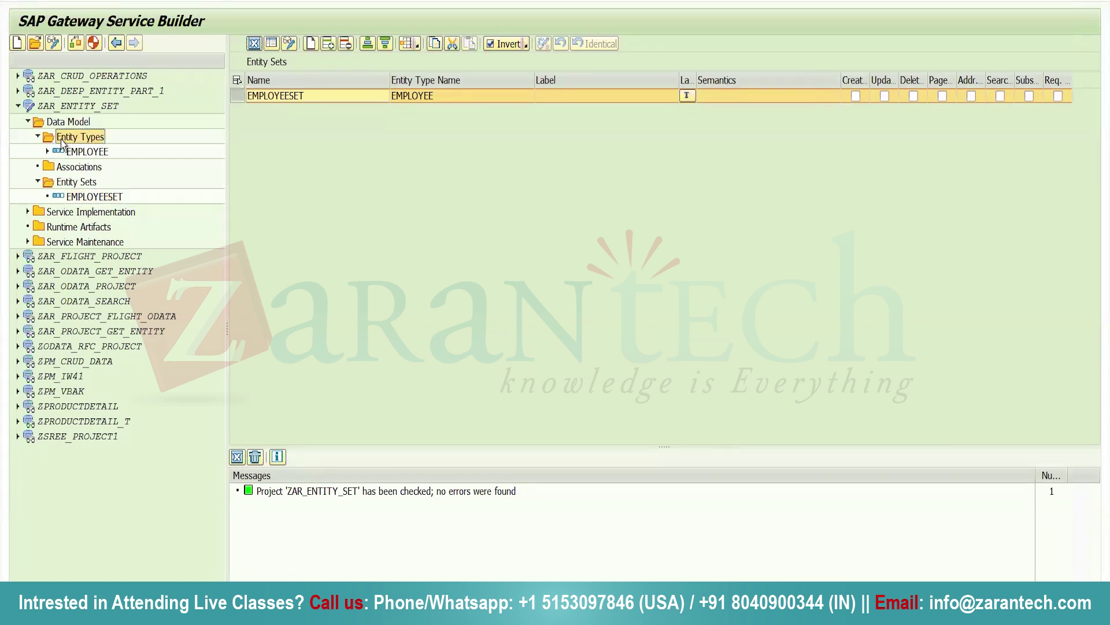
{"action": "left_click", "coordinate": [65, 153]}
{"action": "right_click", "coordinate": [65, 154]}
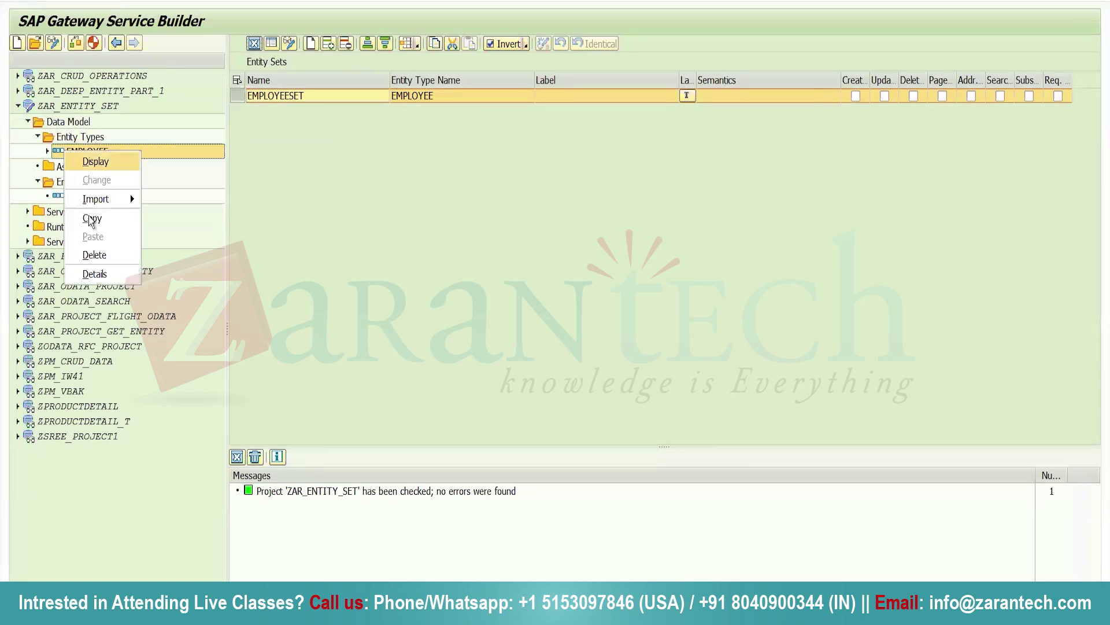
{"action": "left_click", "coordinate": [94, 256]}
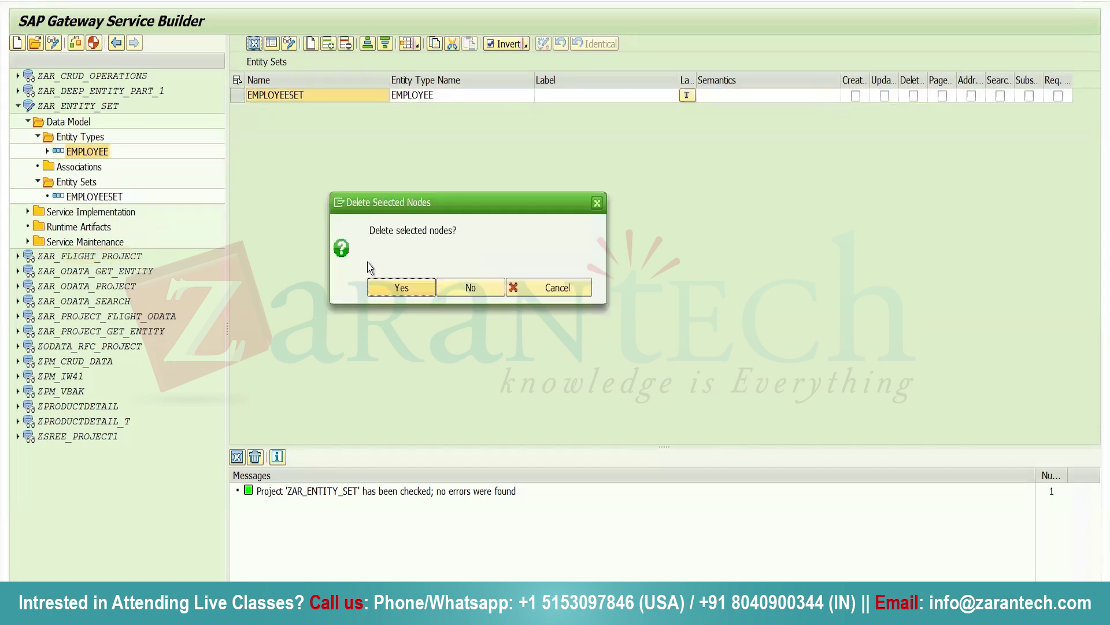
{"action": "left_click", "coordinate": [399, 289]}
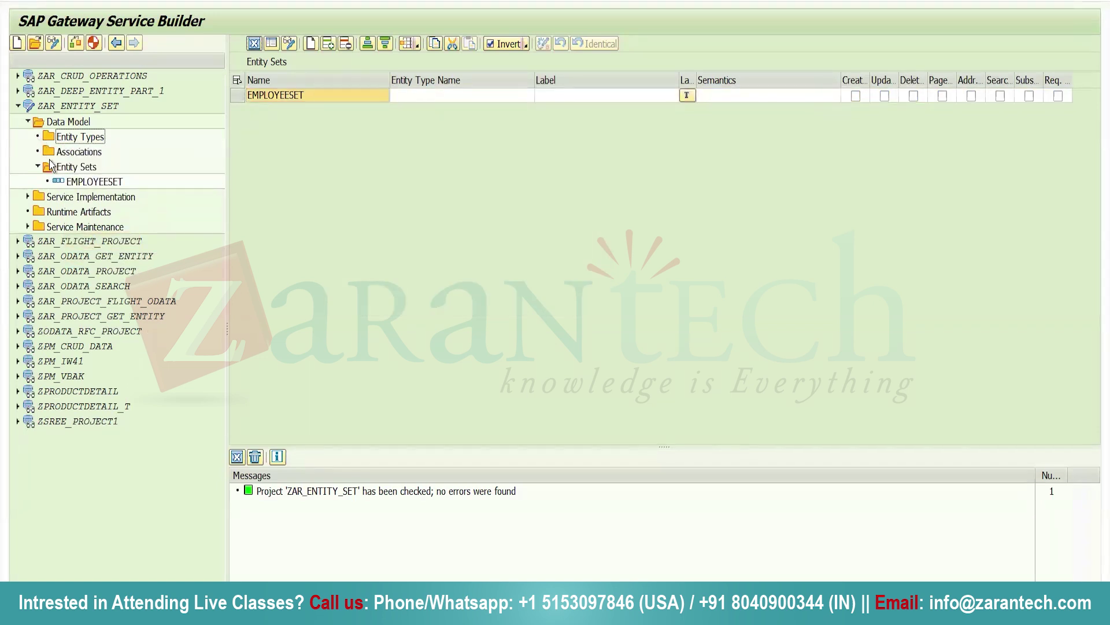
Delete the EMPLOYEESET entity set and confirm, leaving the data model empty
{"action": "left_click", "coordinate": [80, 182]}
{"action": "right_click", "coordinate": [80, 182]}
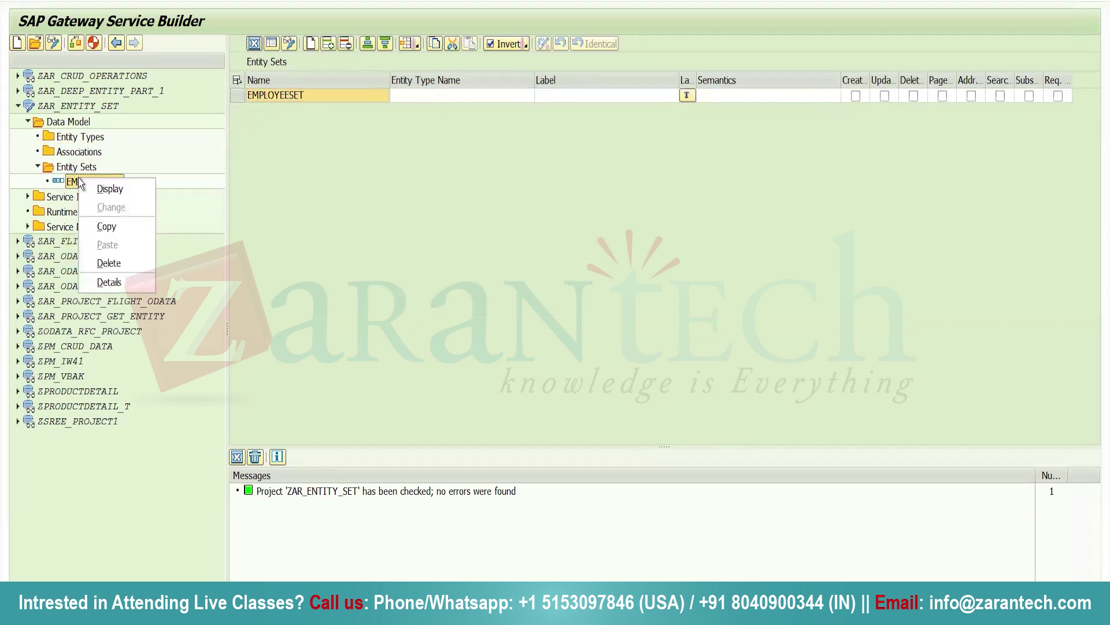
{"action": "left_click", "coordinate": [115, 265]}
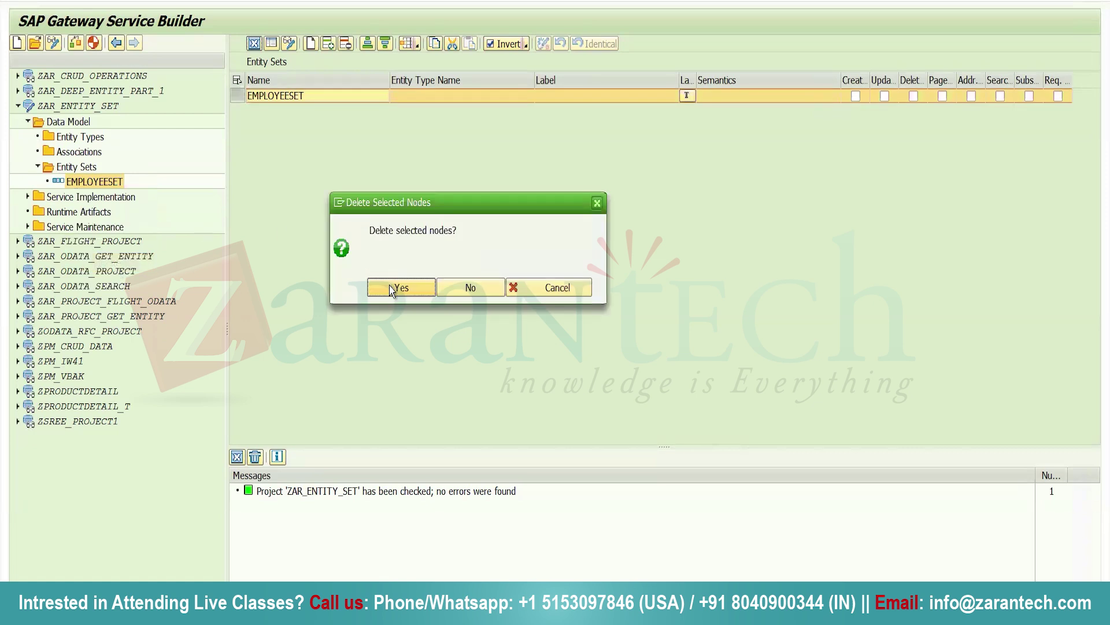
{"action": "left_click", "coordinate": [391, 290]}
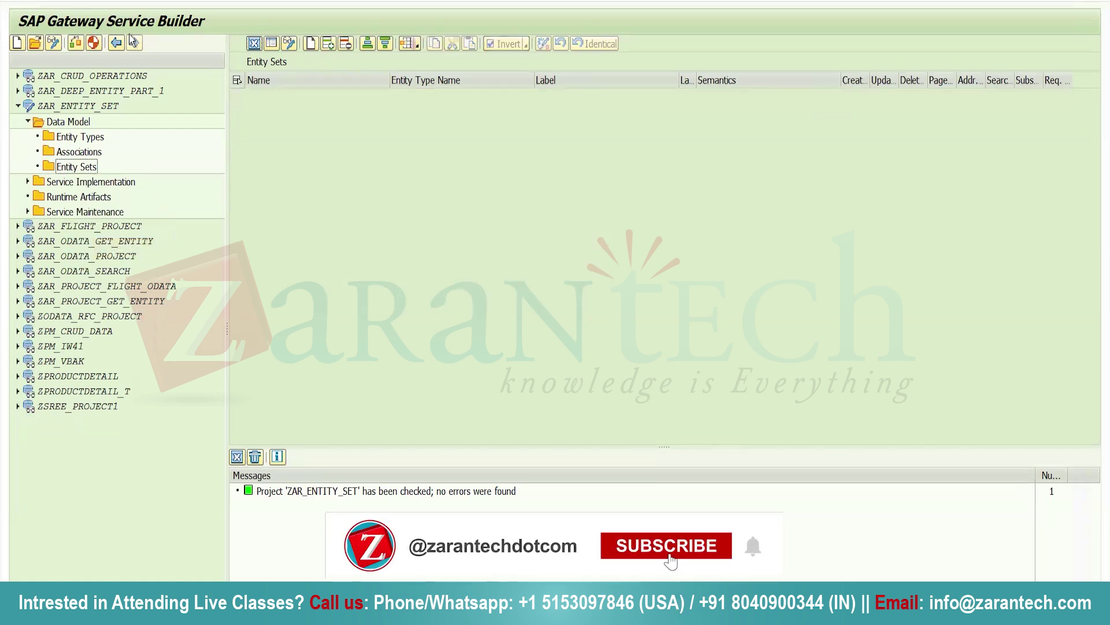
{"action": "left_click", "coordinate": [77, 137]}
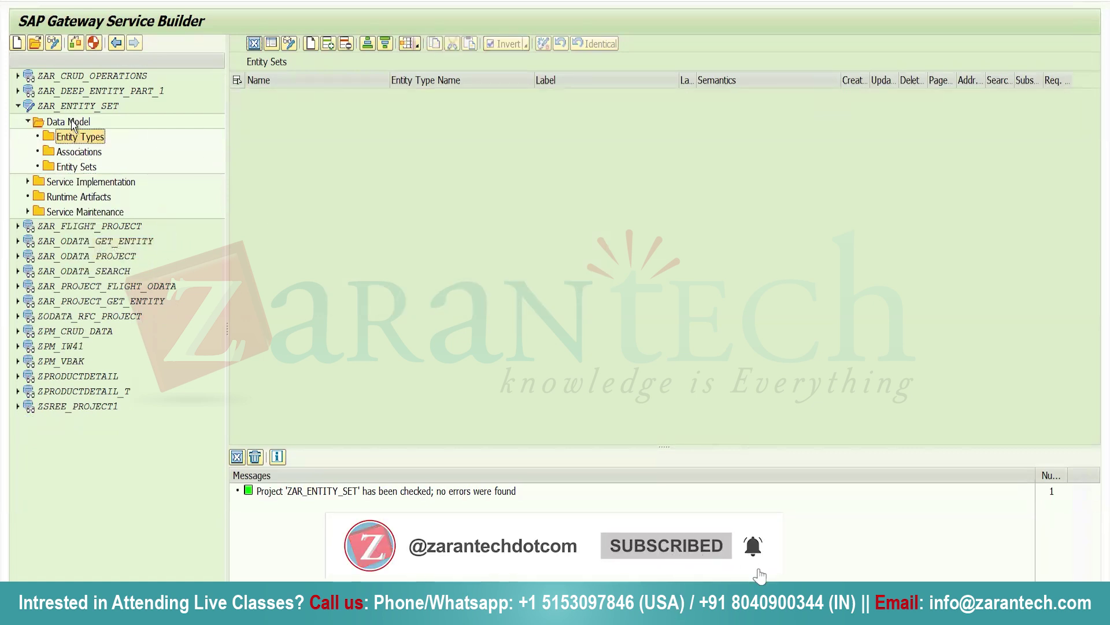
Start a DDIC import of entity type EMPLOYEE from structure ZAR_EMPLOYEE_TAB
{"action": "right_click", "coordinate": [72, 122]}
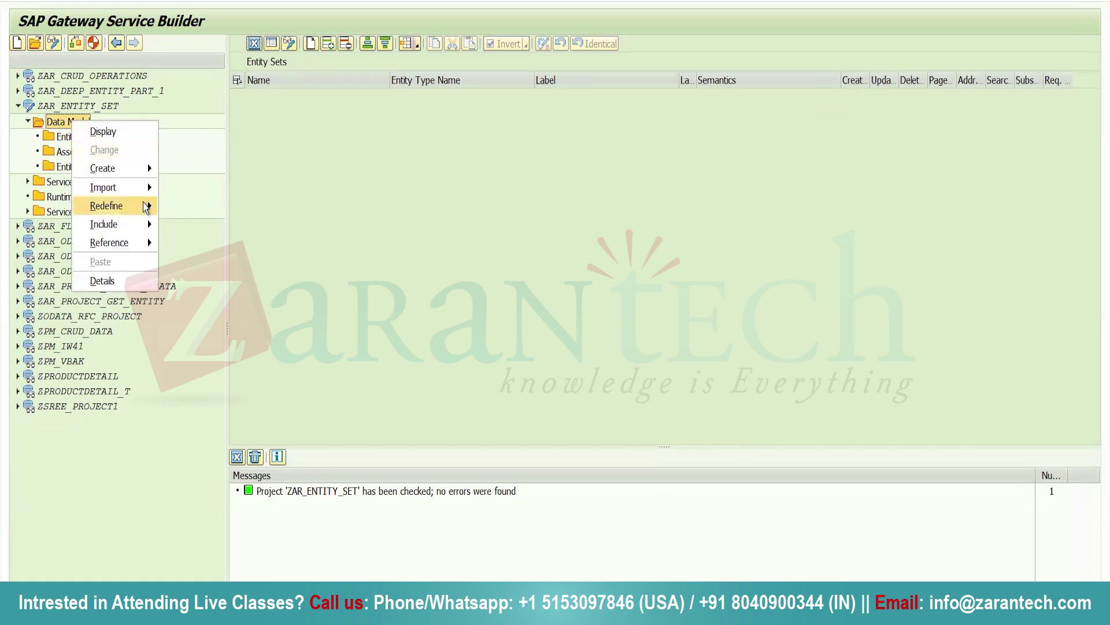
{"action": "mouse_move", "coordinate": [143, 186]}
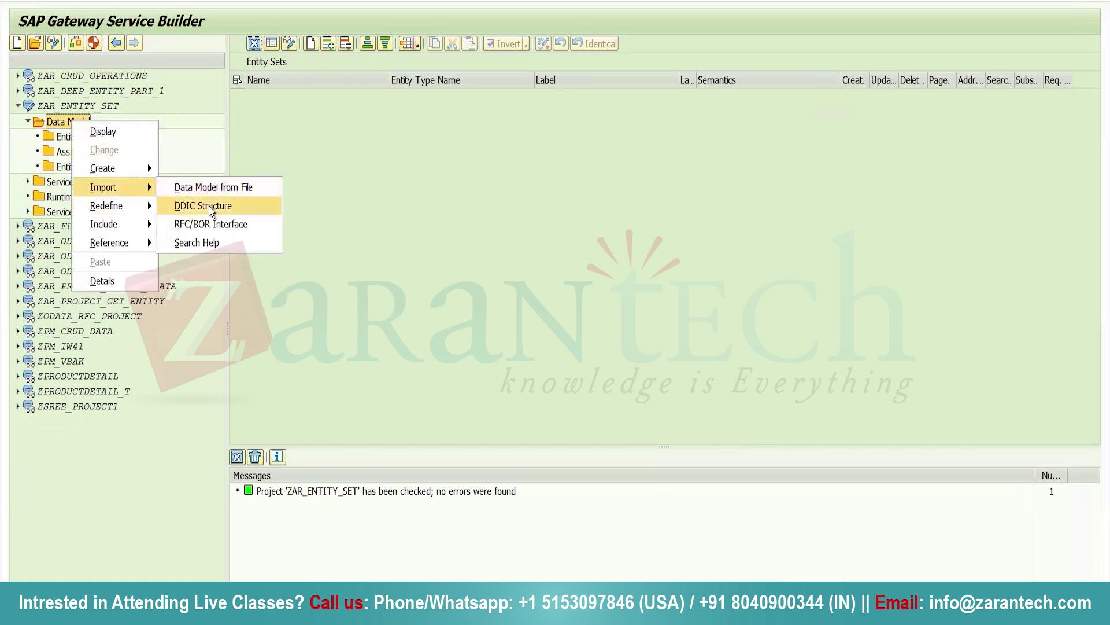
{"action": "left_click", "coordinate": [210, 208]}
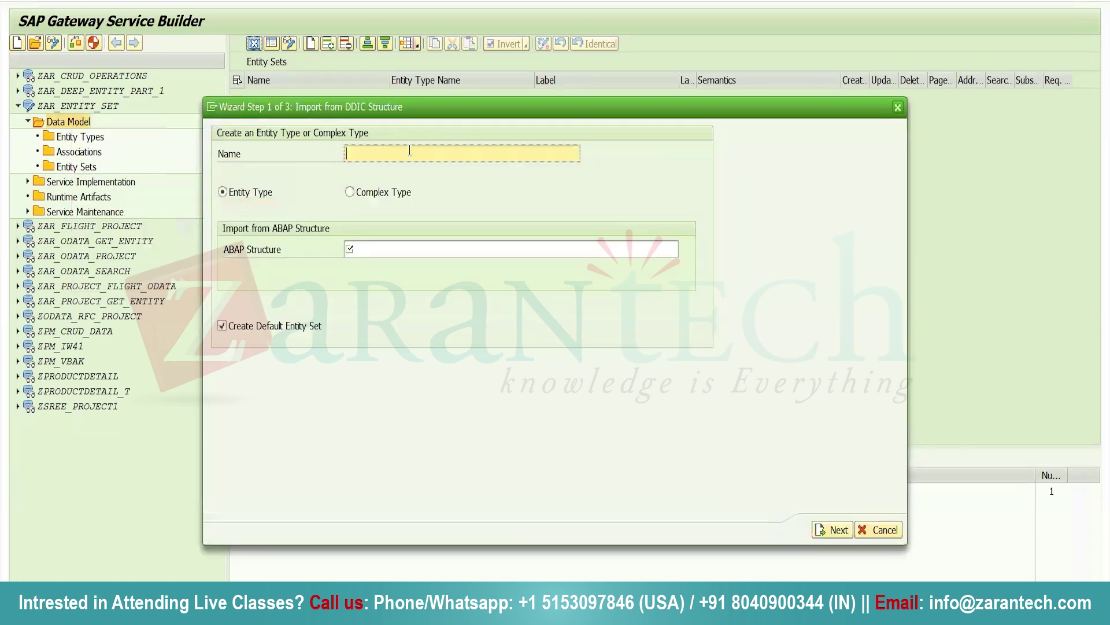
{"action": "type", "text": "EMPLOYEE"}
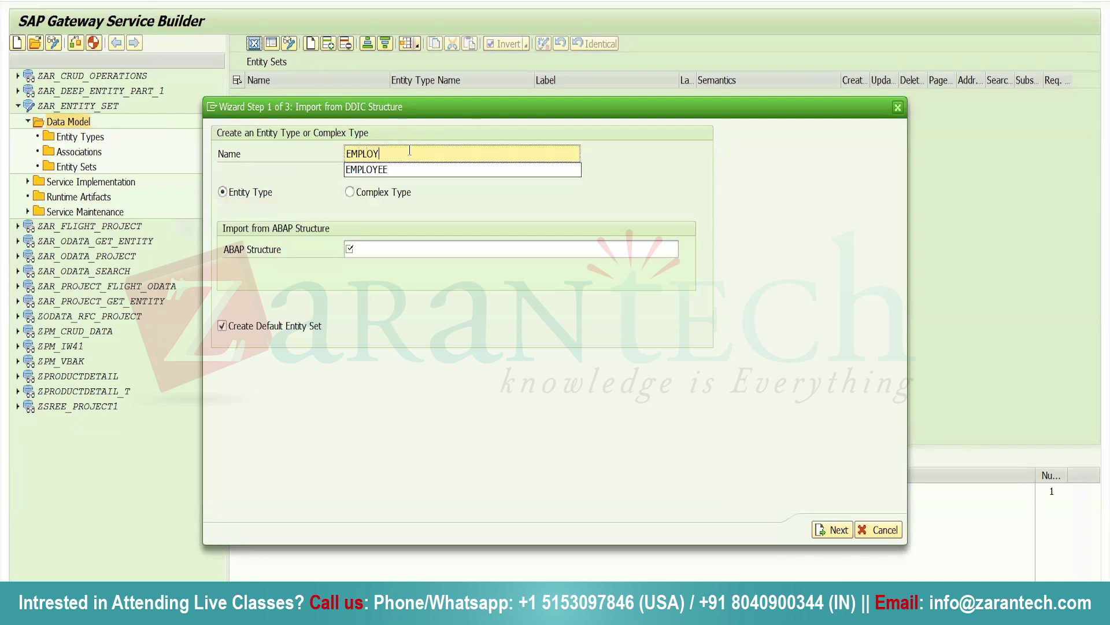
{"action": "left_click", "coordinate": [379, 248]}
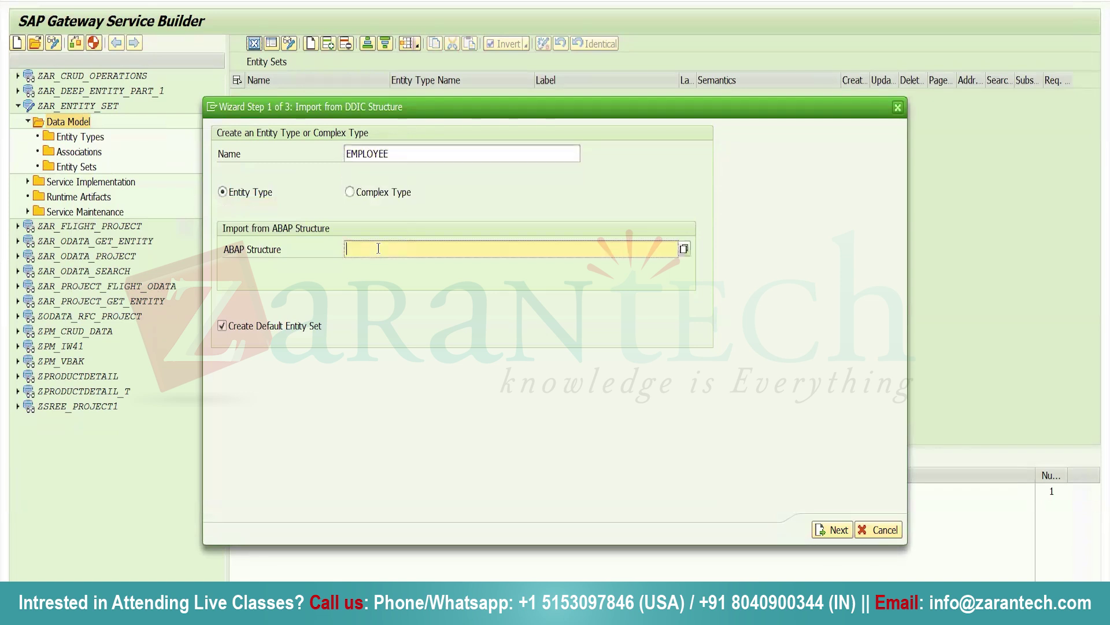
{"action": "key", "text": "Down"}
{"action": "key", "text": "Return"}
Keep Create Default Entity Set enabled, recheck the EMPLOYEE name, and proceed to field selection
{"action": "left_click", "coordinate": [220, 326]}
{"action": "left_click", "coordinate": [221, 326]}
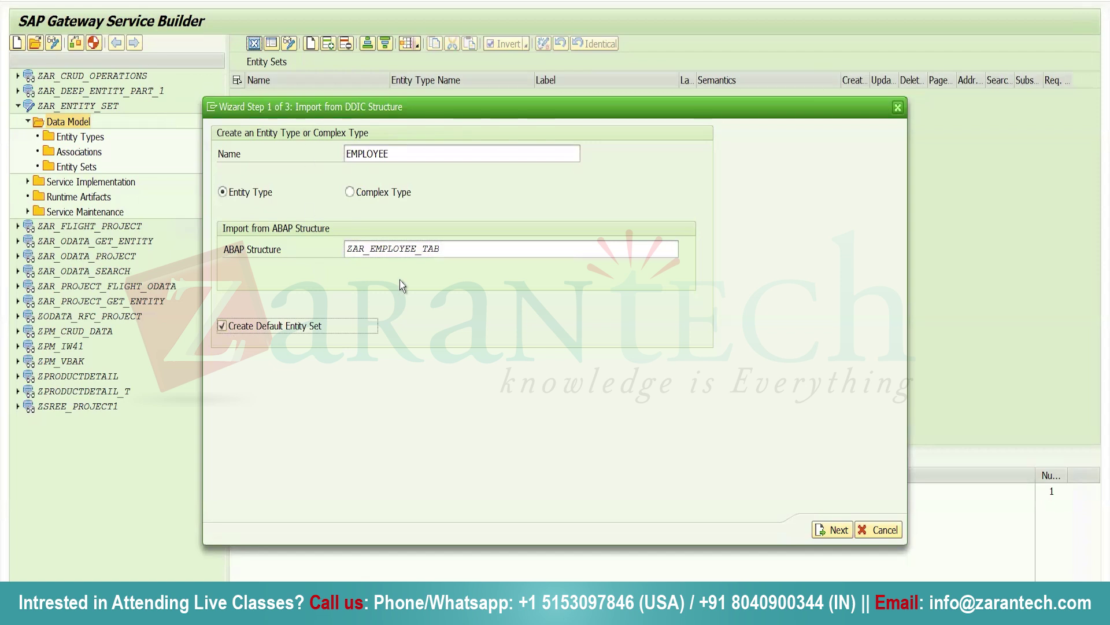
{"action": "left_click", "coordinate": [408, 156]}
{"action": "double_click", "coordinate": [409, 156]}
{"action": "key", "text": "Home"}
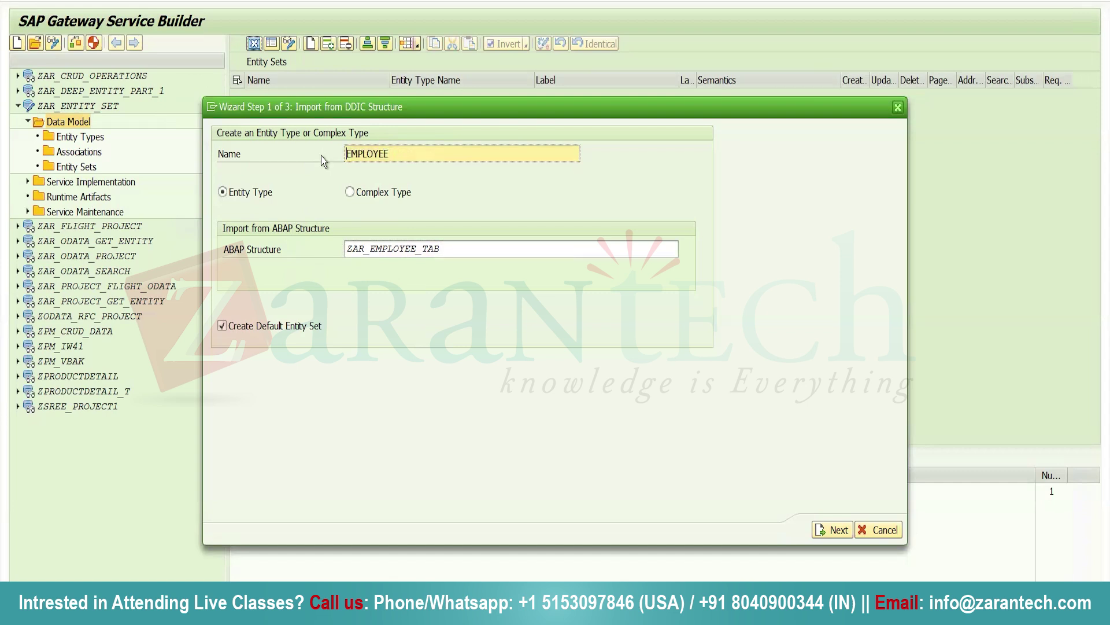
{"action": "left_click", "coordinate": [831, 530]}
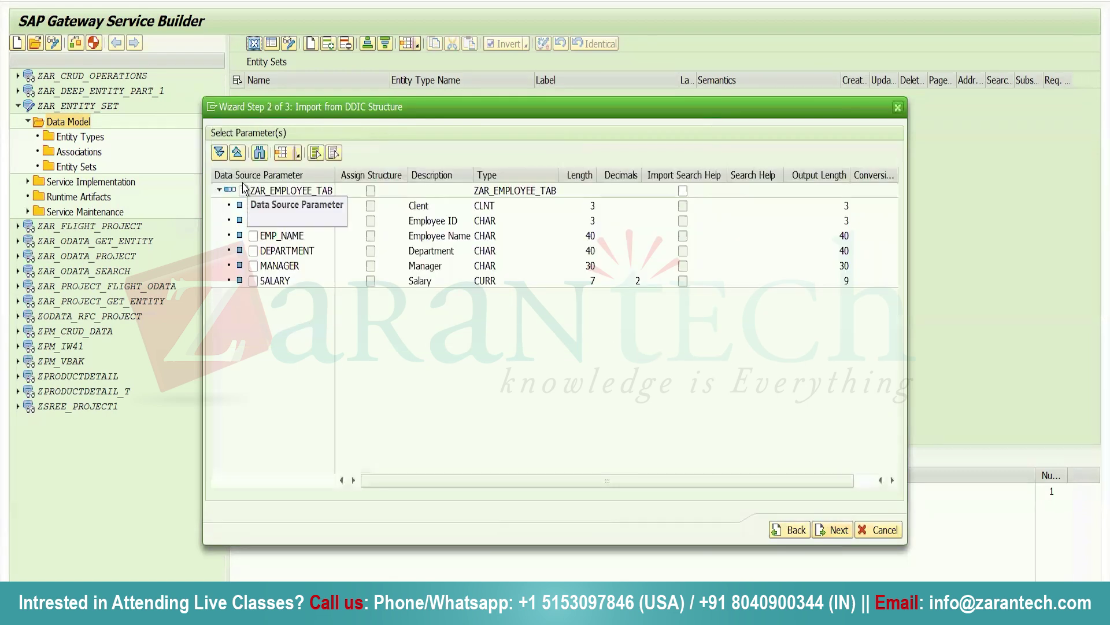
Keep EMP_ID, EMP_NAME, DEPARTMENT and MANAGER, drop MANDT and SALARY, key on EMP_ID, and finish
{"action": "left_click", "coordinate": [244, 190]}
{"action": "left_click", "coordinate": [252, 205]}
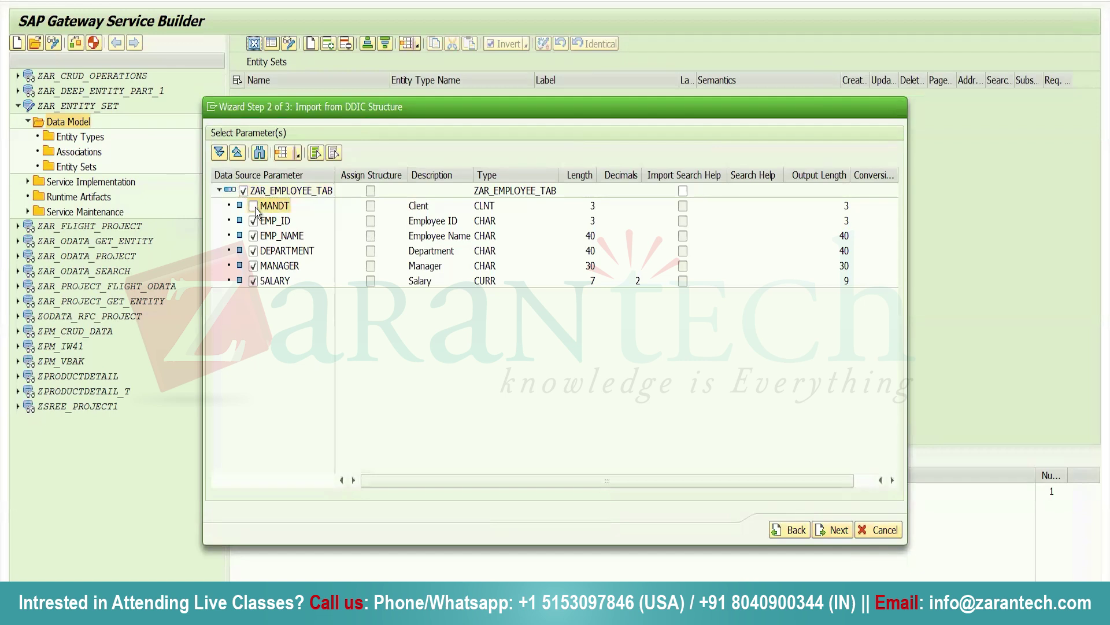
{"action": "left_click", "coordinate": [253, 280]}
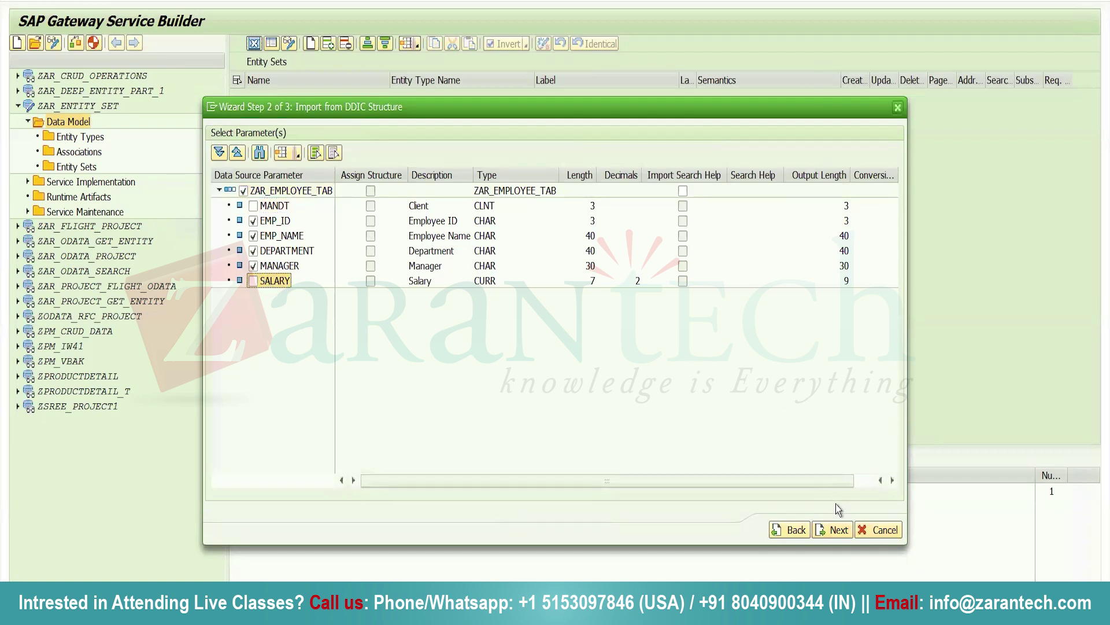
{"action": "left_click", "coordinate": [837, 528]}
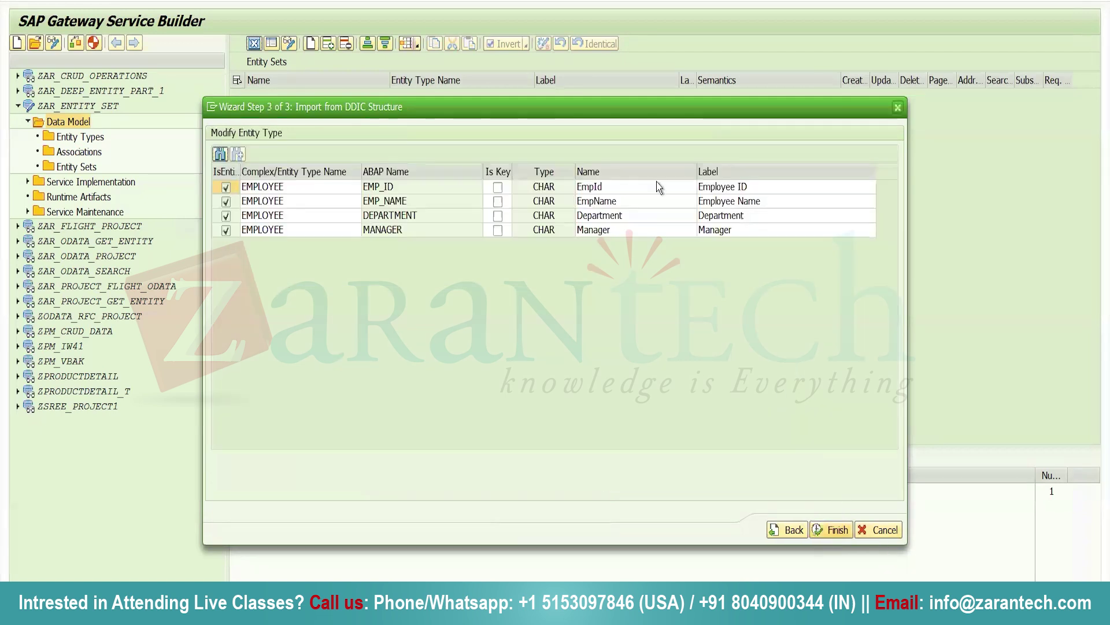
{"action": "left_click", "coordinate": [498, 187]}
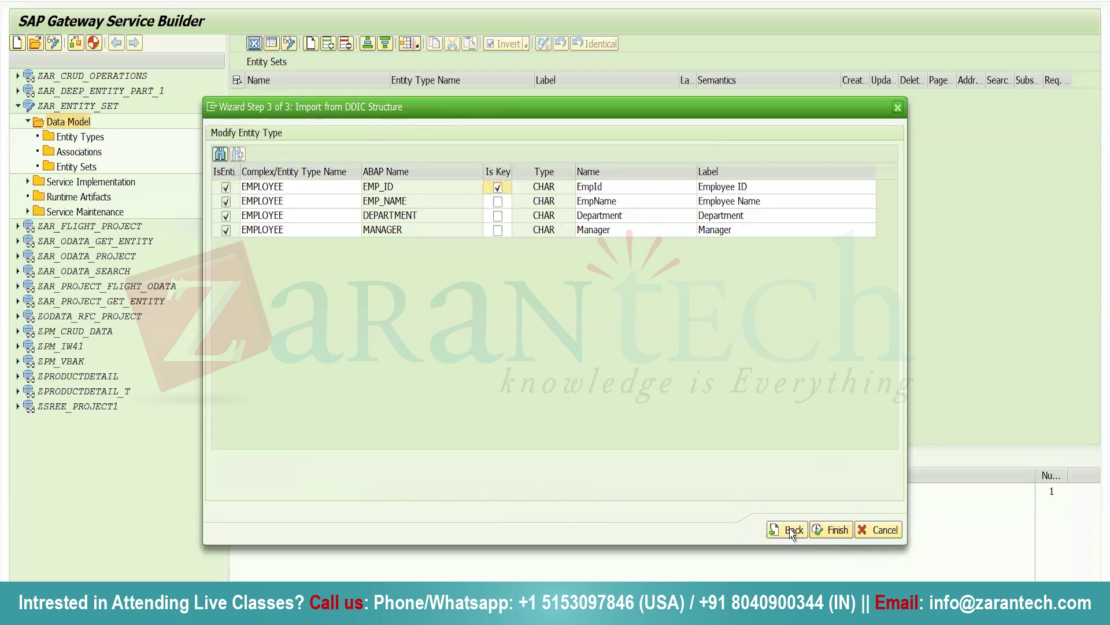
{"action": "left_click", "coordinate": [835, 529]}
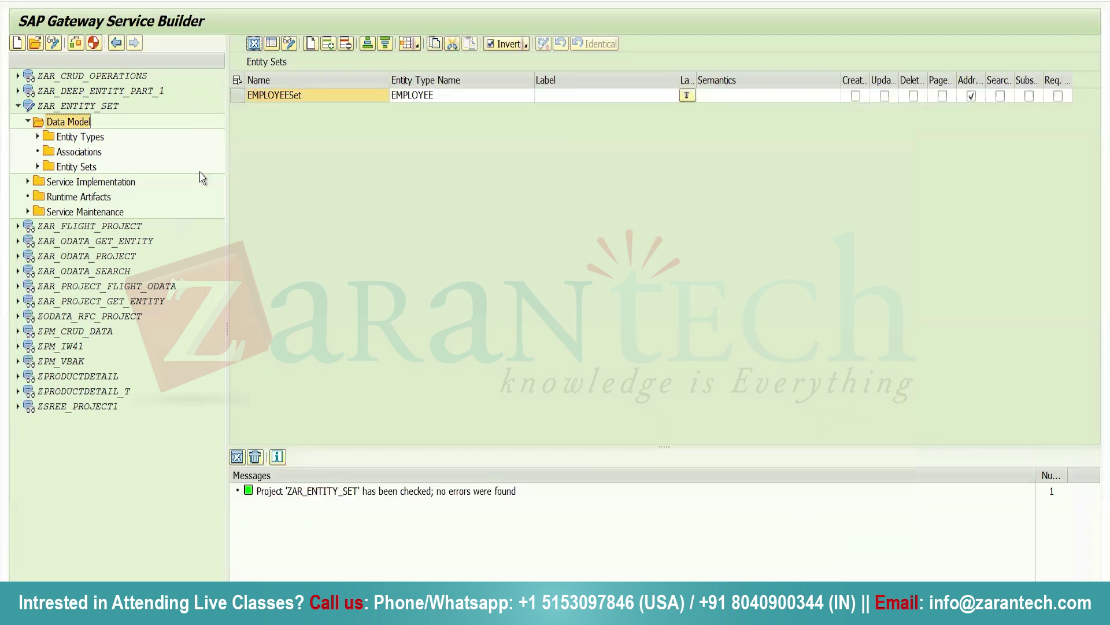
Open EMPLOYEESet under Entity Sets, then expand and collapse Entity Types to check EMPLOYEE
{"action": "left_click", "coordinate": [37, 167]}
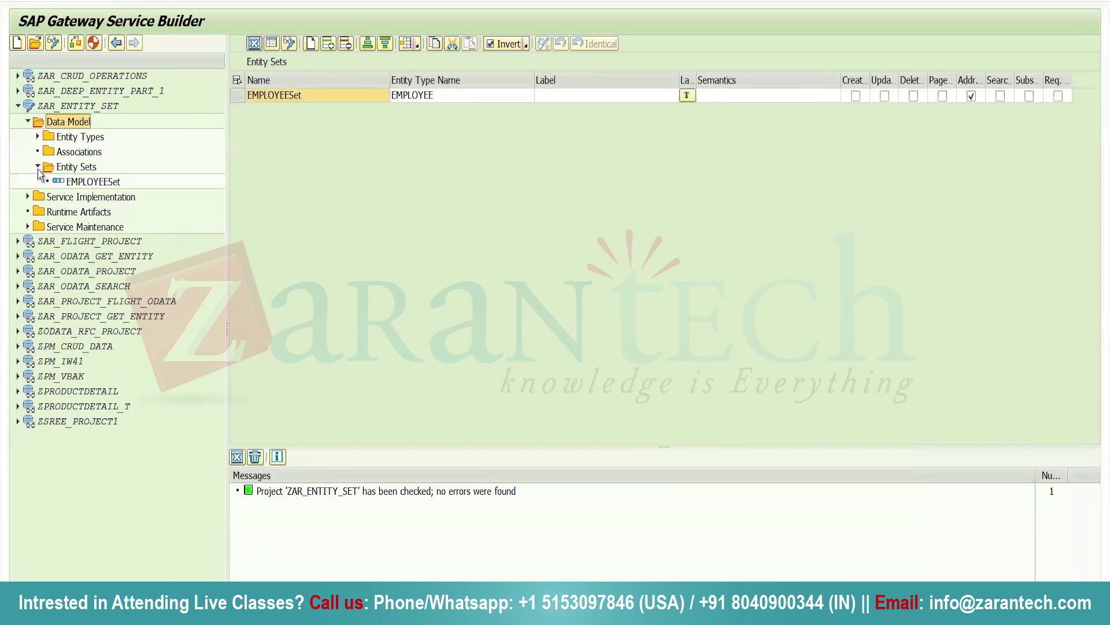
{"action": "left_click", "coordinate": [81, 183]}
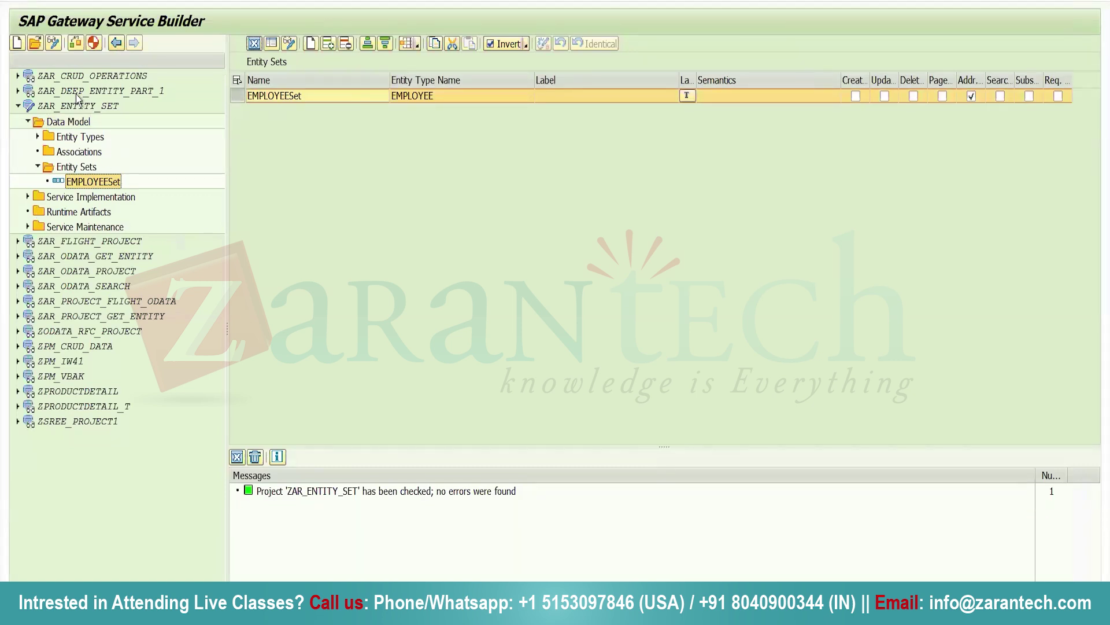
{"action": "left_click", "coordinate": [38, 136]}
{"action": "left_click", "coordinate": [39, 137]}
In the Notion notes, bring up the '1. Entity Type' heading under the Data Model section
{"action": "key", "text": "alt+Tab"}
{"action": "scroll", "coordinate": [751, 319], "scroll_direction": "down", "scroll_amount": 1}
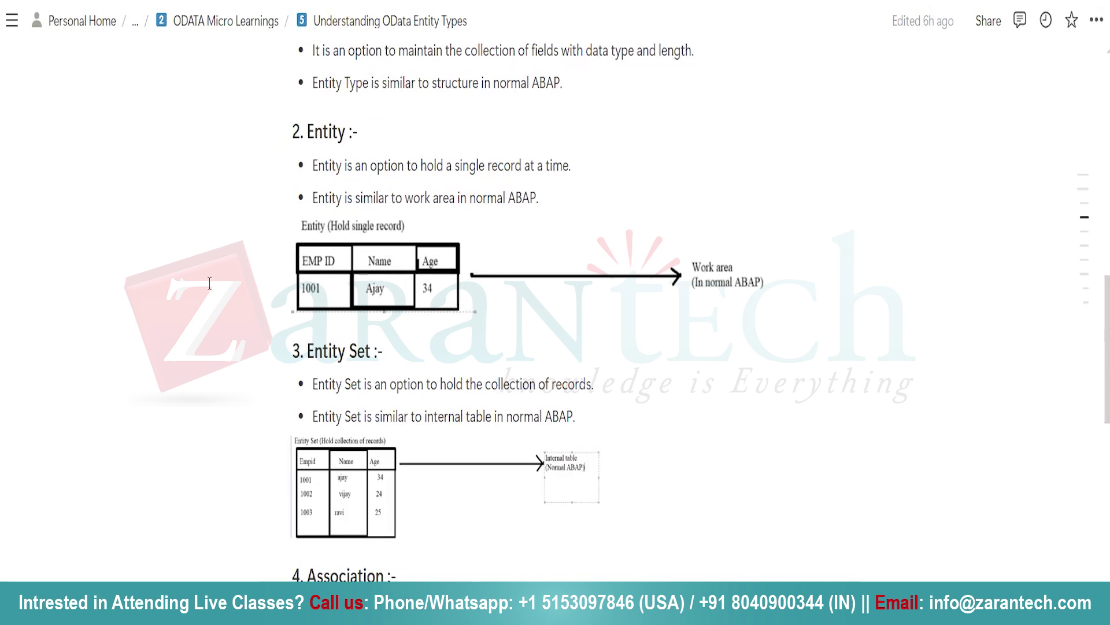
{"action": "scroll", "coordinate": [478, 404], "scroll_direction": "up", "scroll_amount": 2}
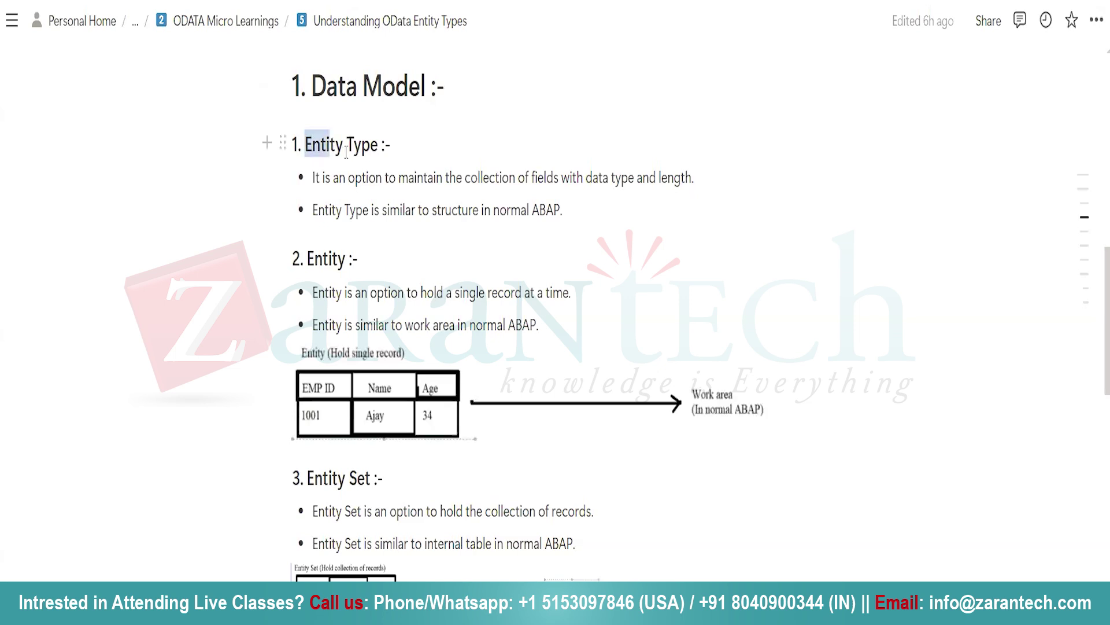
{"action": "left_click", "coordinate": [401, 147]}
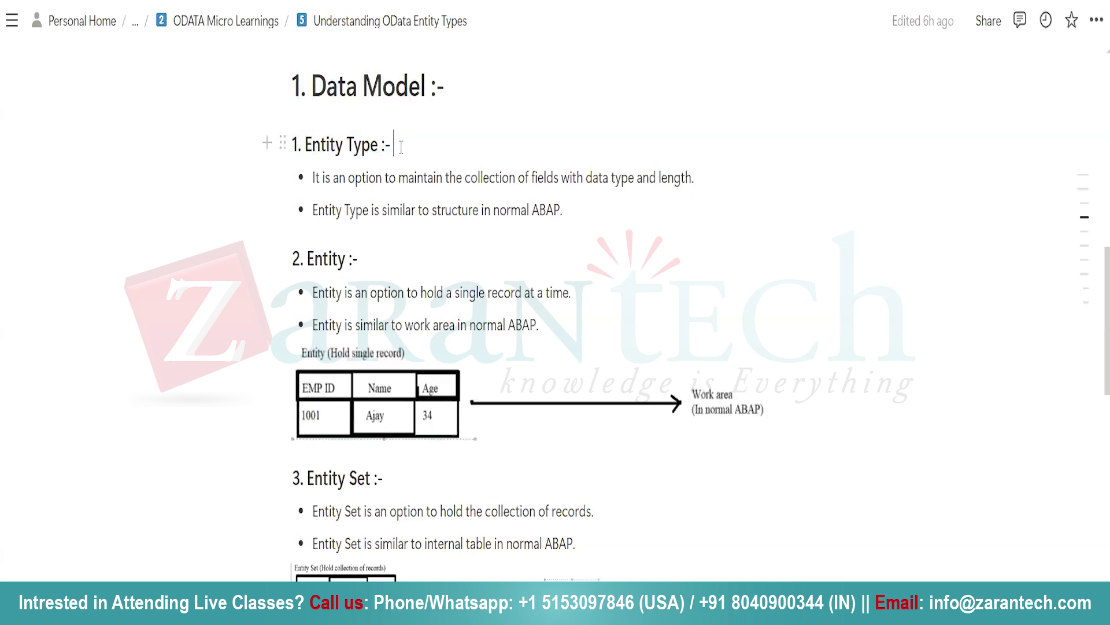